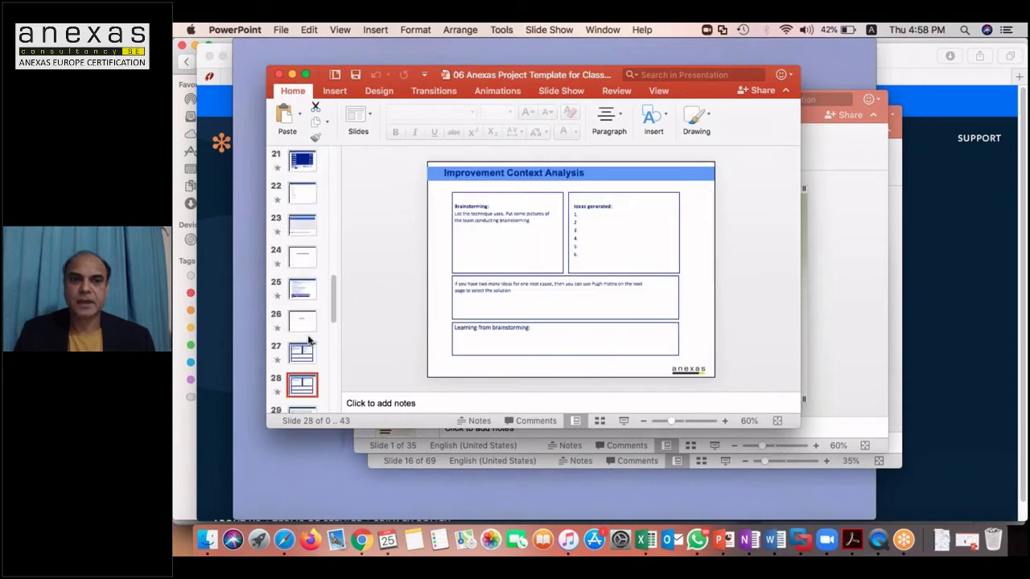
Find the Solution Selection Matrix (Pugh Matrix) slide in the project template and open its embedded worksheet in Excel.
scroll(300, 362, "down", 2)
scroll(300, 373, "down", 5)
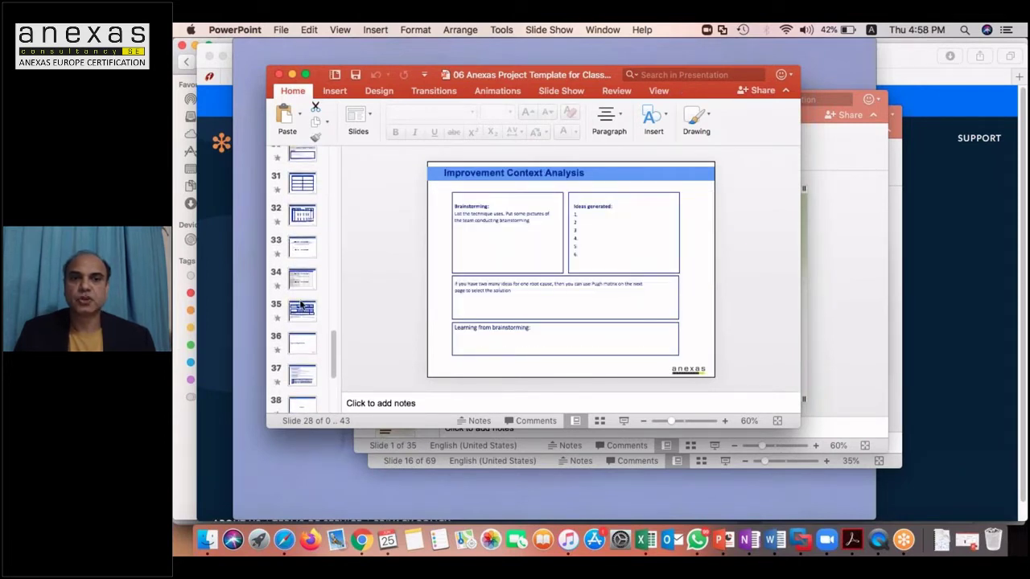
left_click(301, 307)
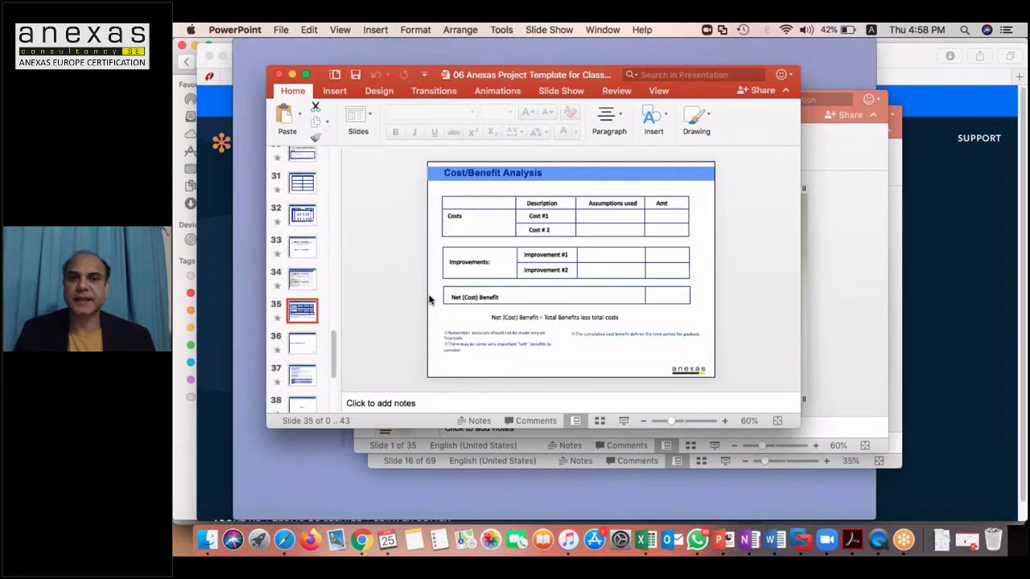
left_click(306, 277)
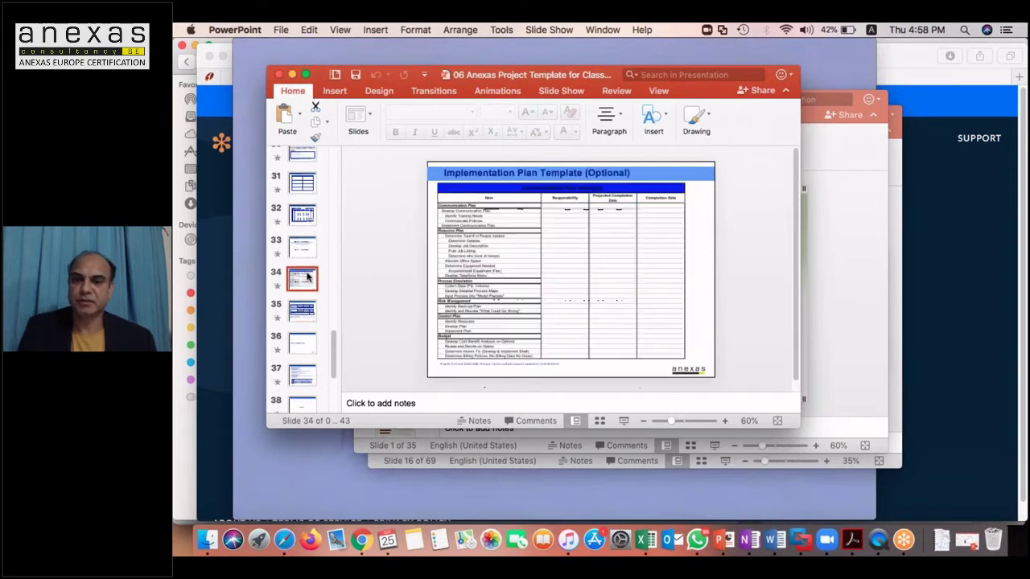
key("Up")
key("Up")
key("Up")
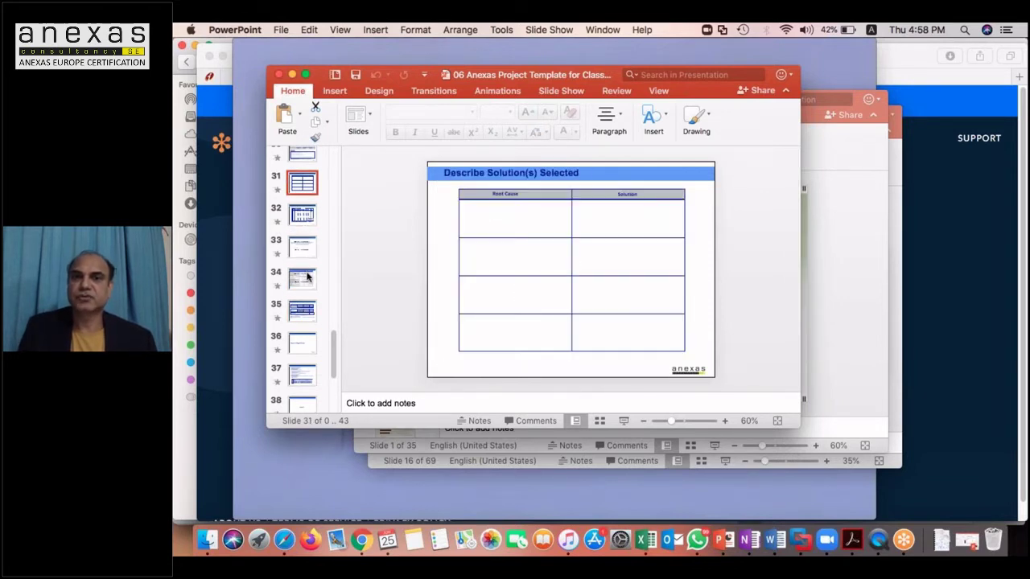
key("Up")
key("Up")
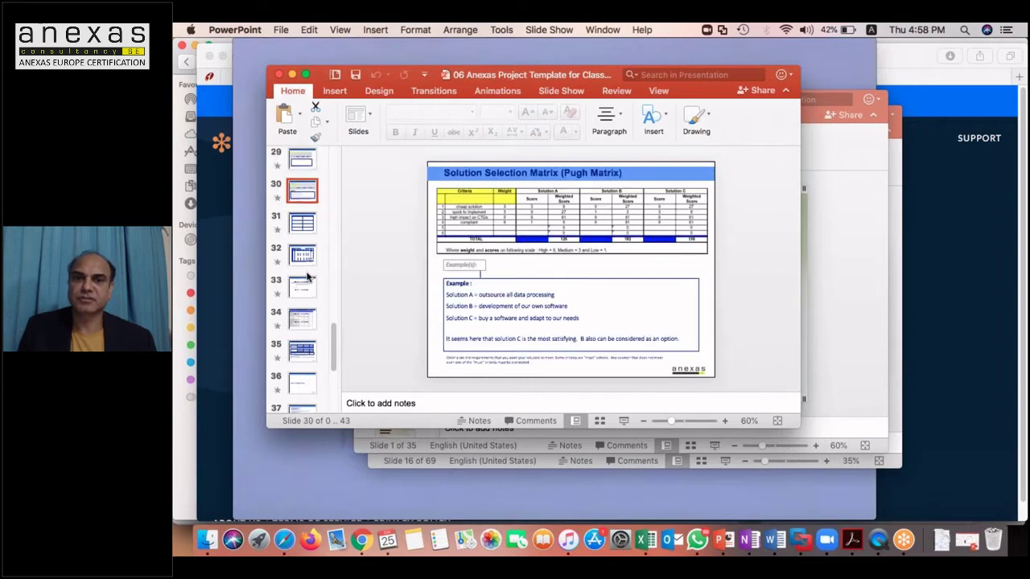
left_click(512, 216)
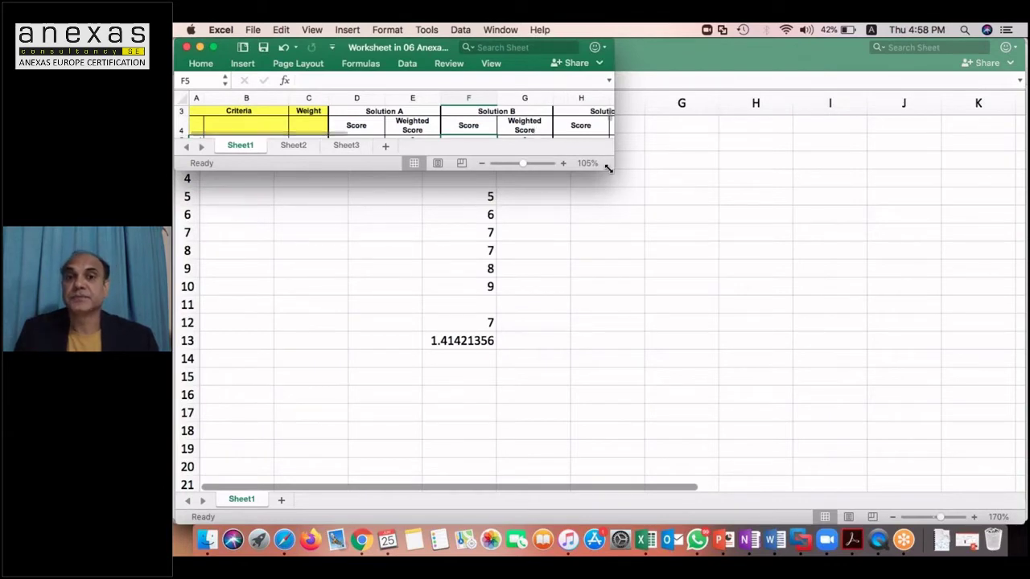
Enlarge the embedded worksheet's window and magnify the sheet to 160%.
left_click_drag(607, 168, 758, 313)
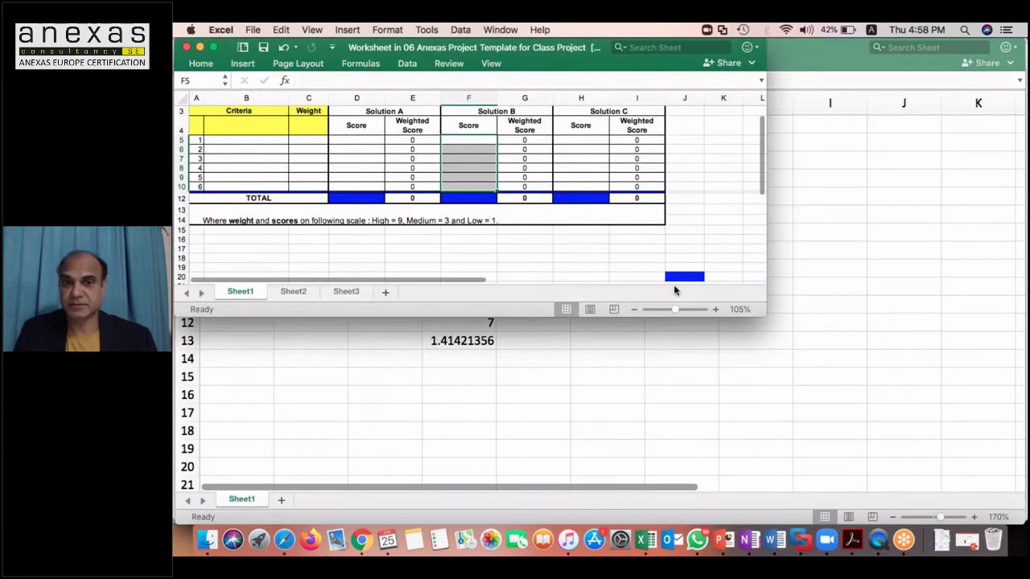
left_click(715, 309)
left_click(715, 309)
left_click(715, 309)
left_click_drag(764, 320, 898, 468)
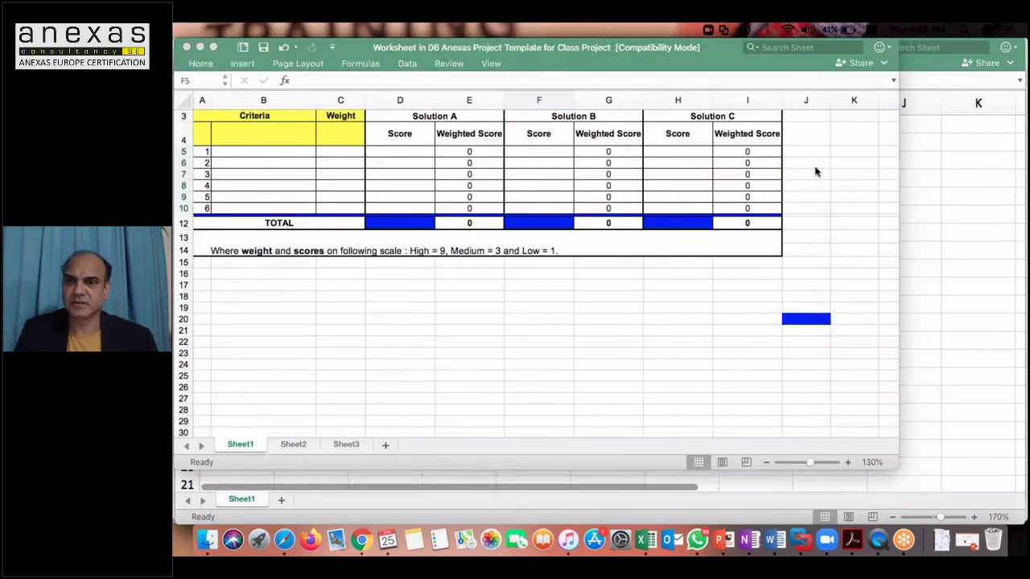
left_click(848, 463)
left_click(847, 463)
left_click(848, 463)
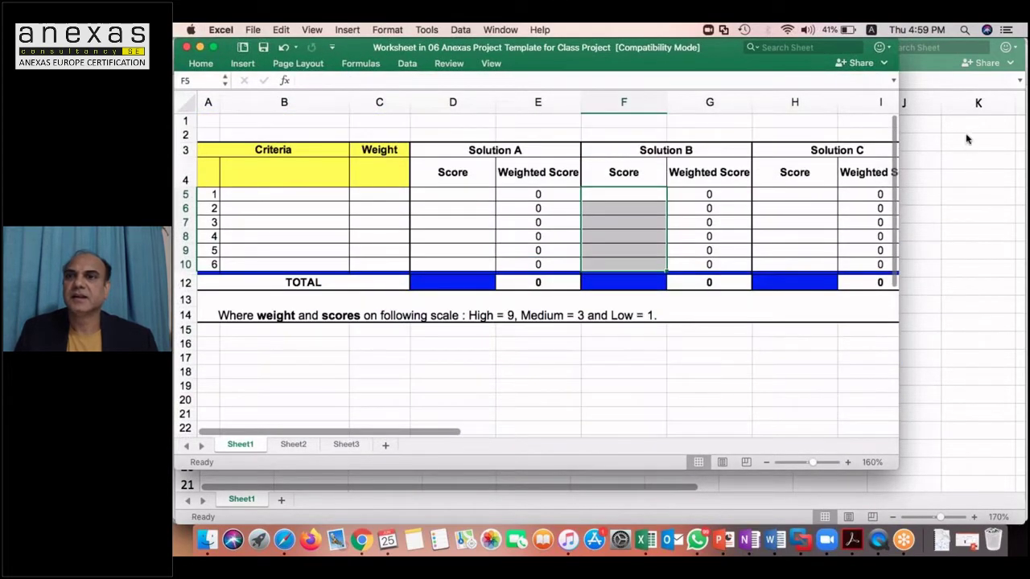
left_click(990, 49)
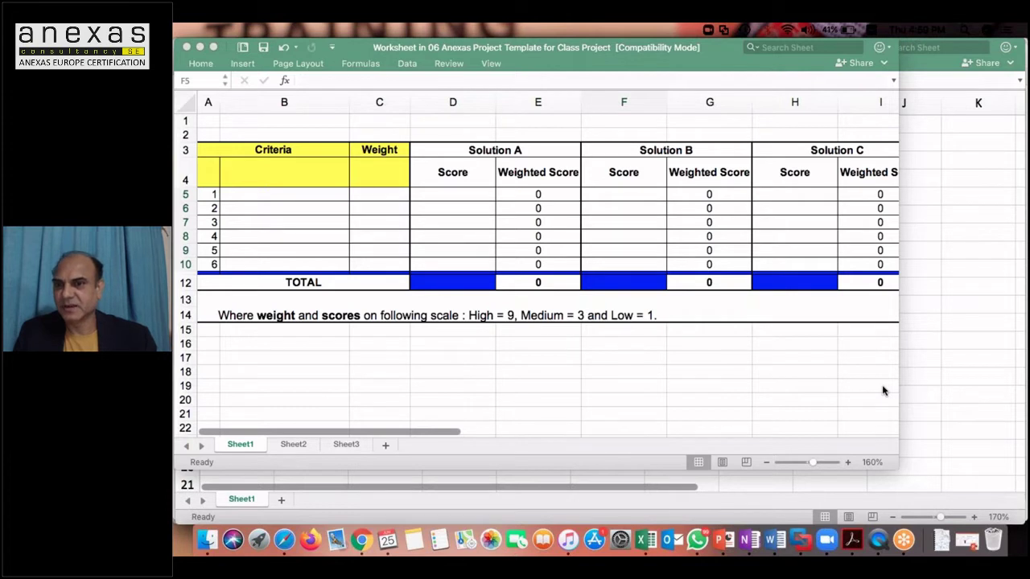
Replace the Solution A heading in cell D3 with "Redesign the class".
left_click(498, 156)
left_click(498, 156)
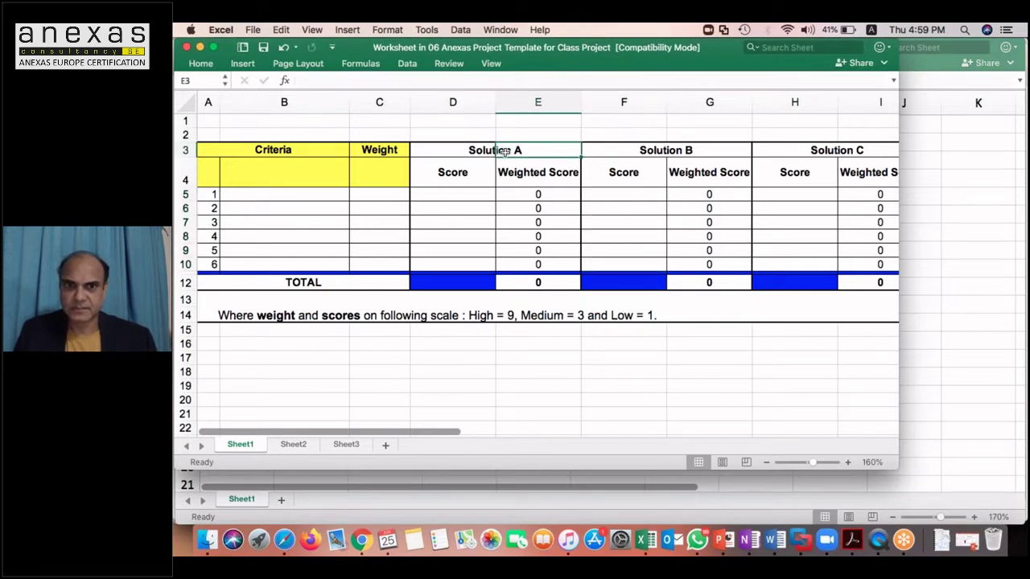
left_click(490, 154)
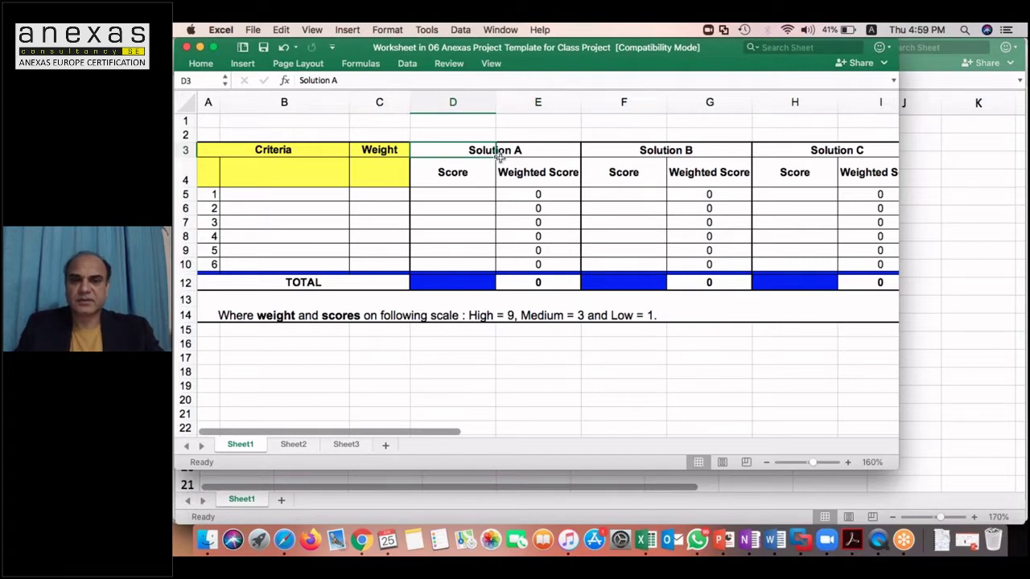
type("Environment")
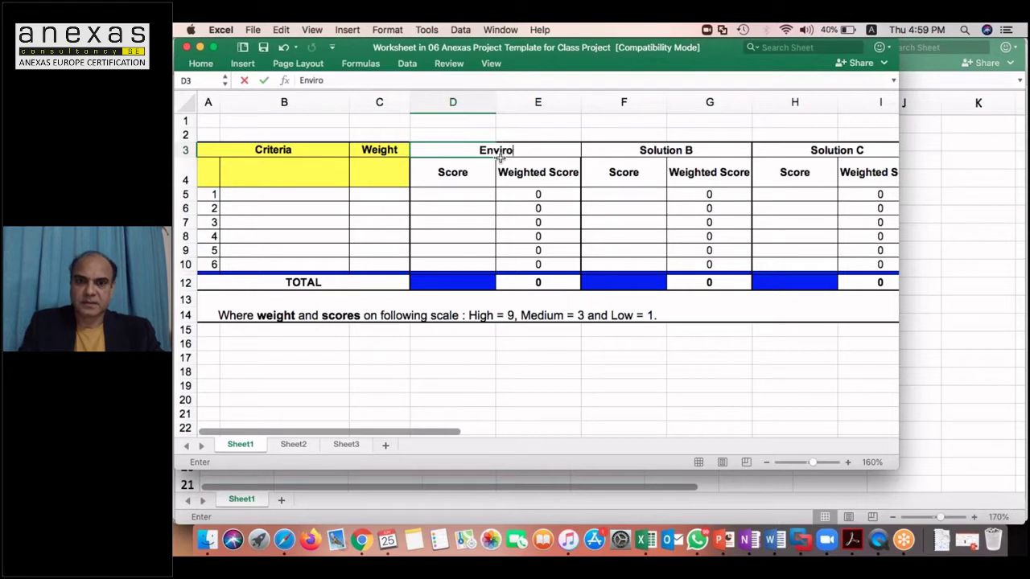
key("BackSpace")
key("BackSpace")
key("BackSpace")
key("BackSpace")
key("BackSpace")
key("BackSpace")
key("BackSpace")
key("BackSpace")
key("BackSpace")
key("BackSpace")
key("BackSpace")
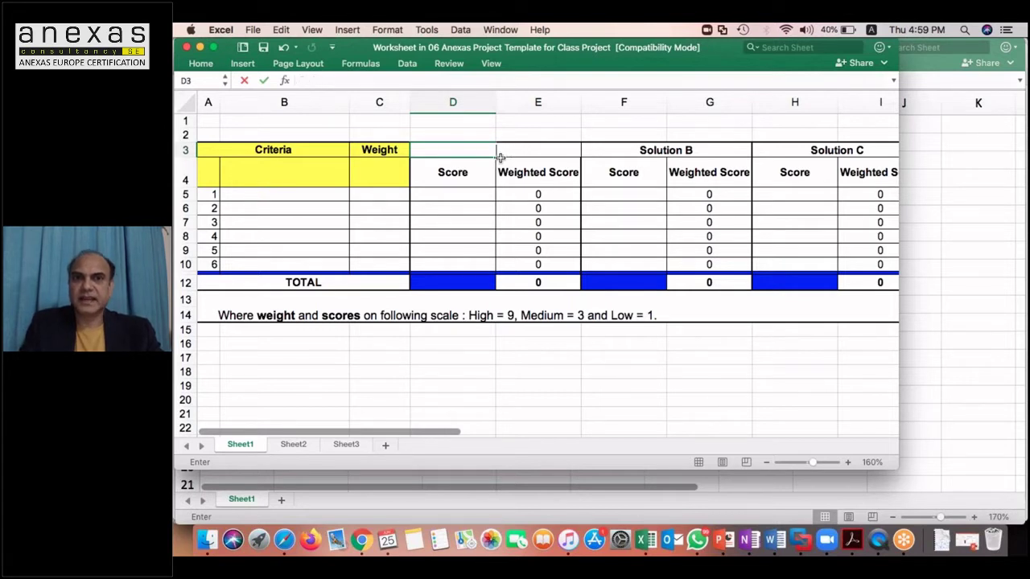
type("Redesign the class")
Replace the Solution B heading in cell F3 with "Entertaining teaching method".
left_click(638, 146)
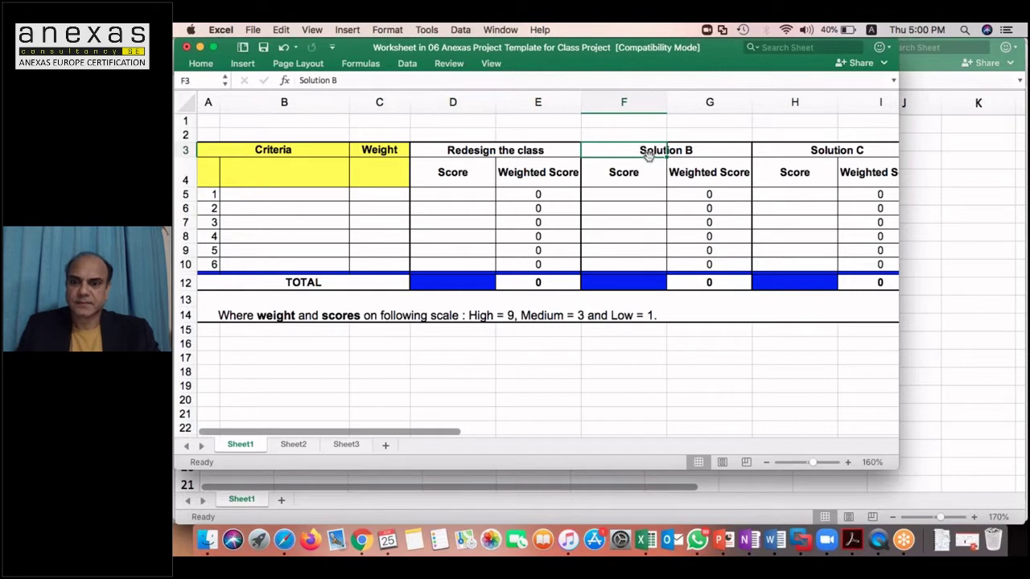
type("Emterna")
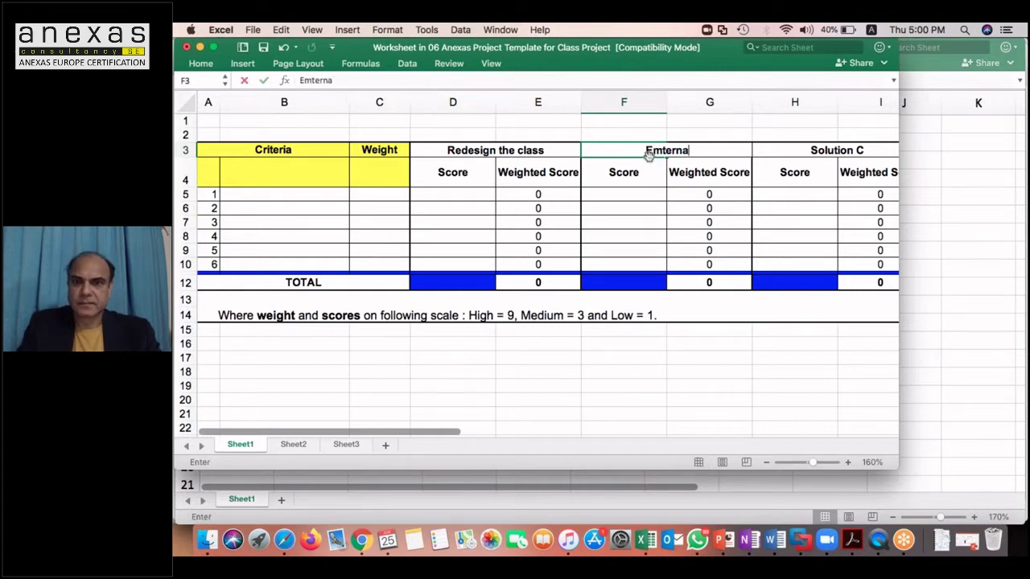
key("BackSpace")
key("BackSpace")
key("BackSpace")
key("BackSpace")
key("BackSpace")
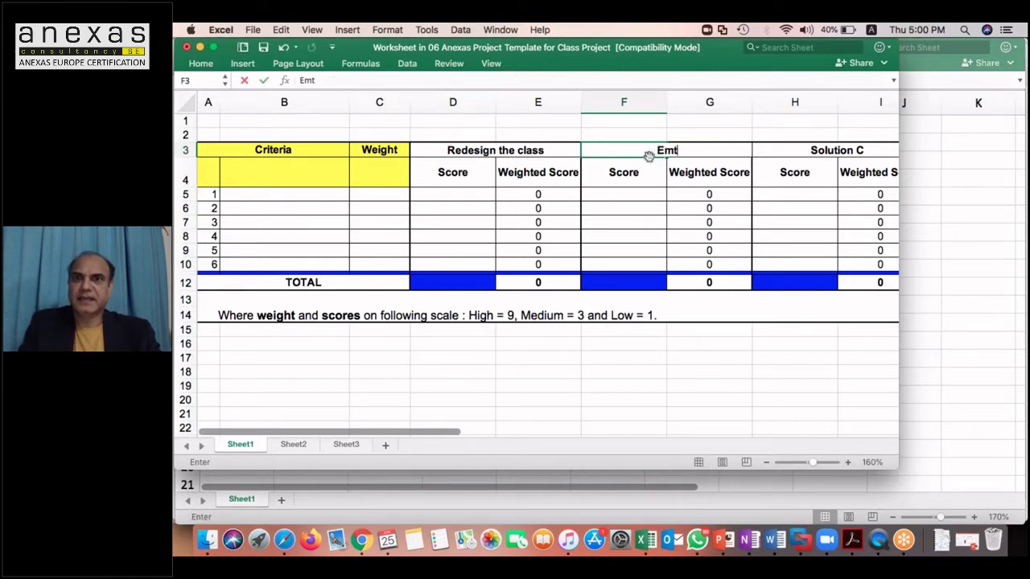
type("ntern")
key("BackSpace")
type("taining ")
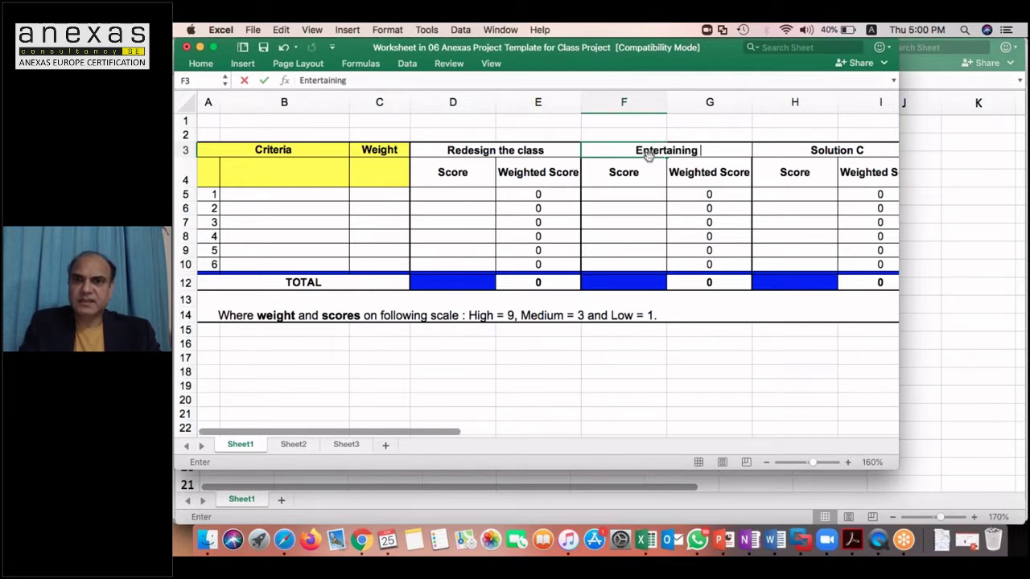
type("teac")
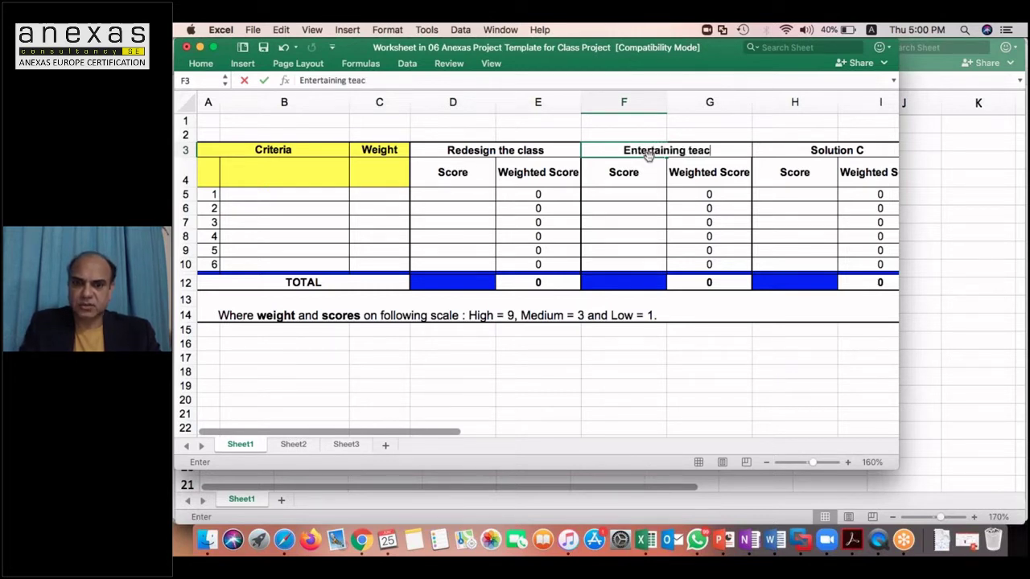
type("hing method")
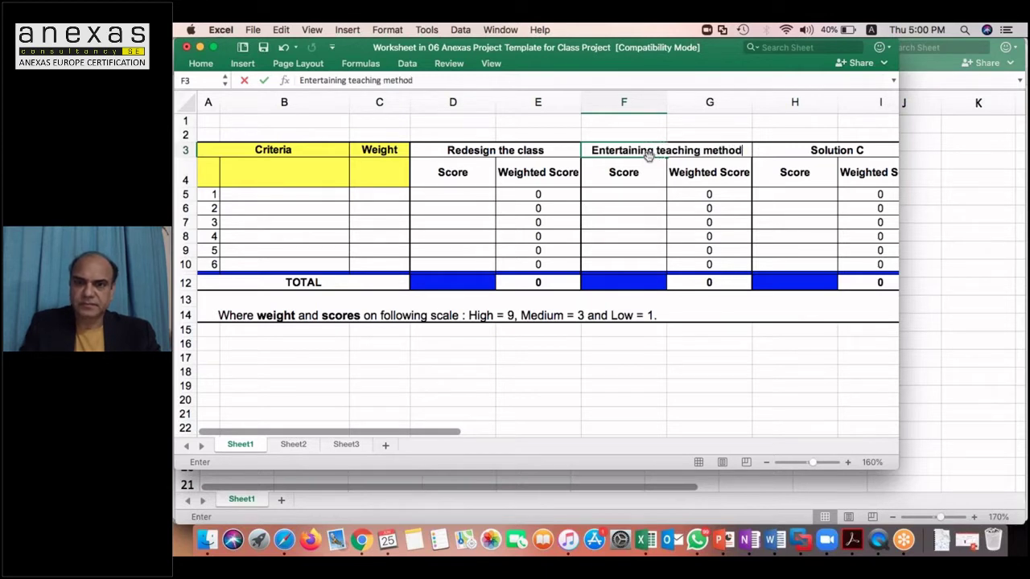
left_click(623, 211)
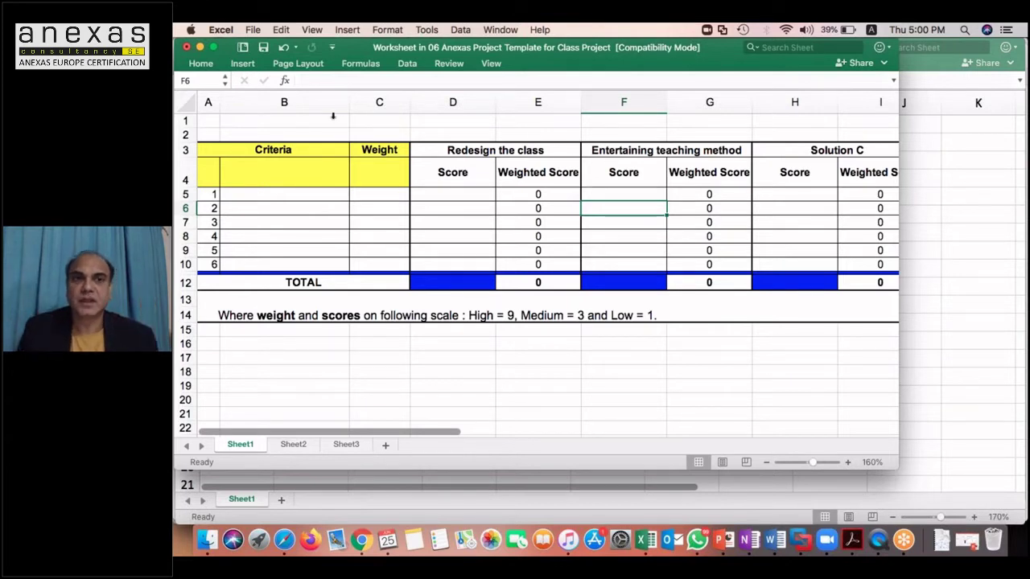
Enter "Impact of solution" as the first criterion in cell B5.
left_click(271, 192)
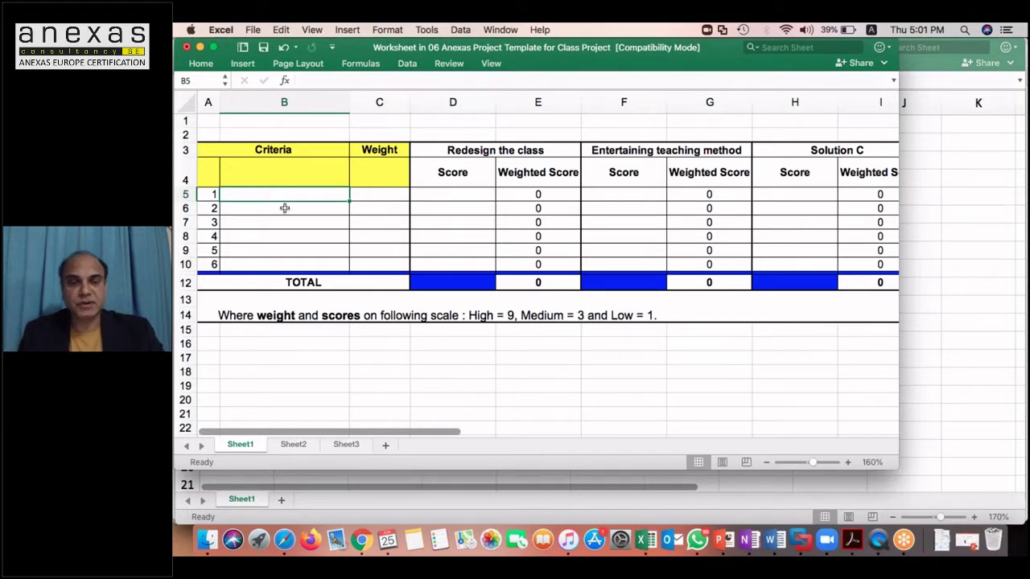
left_click(314, 211)
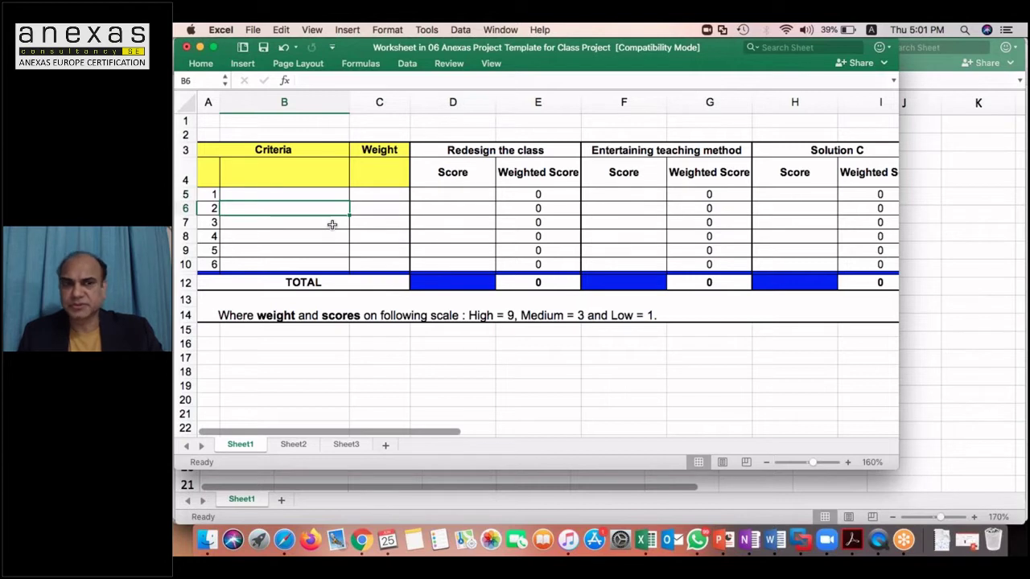
left_click(304, 191)
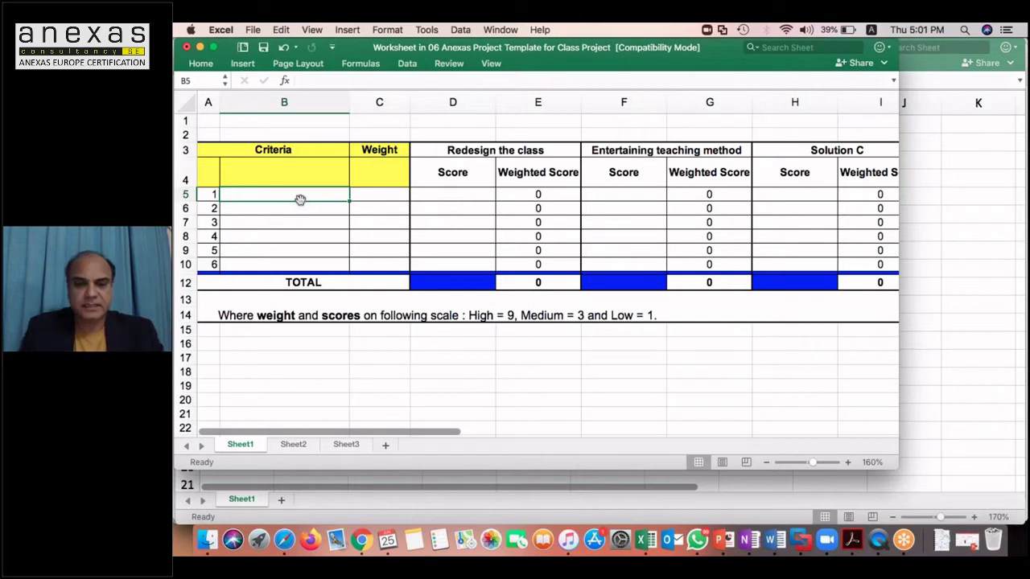
type("Impact of solution")
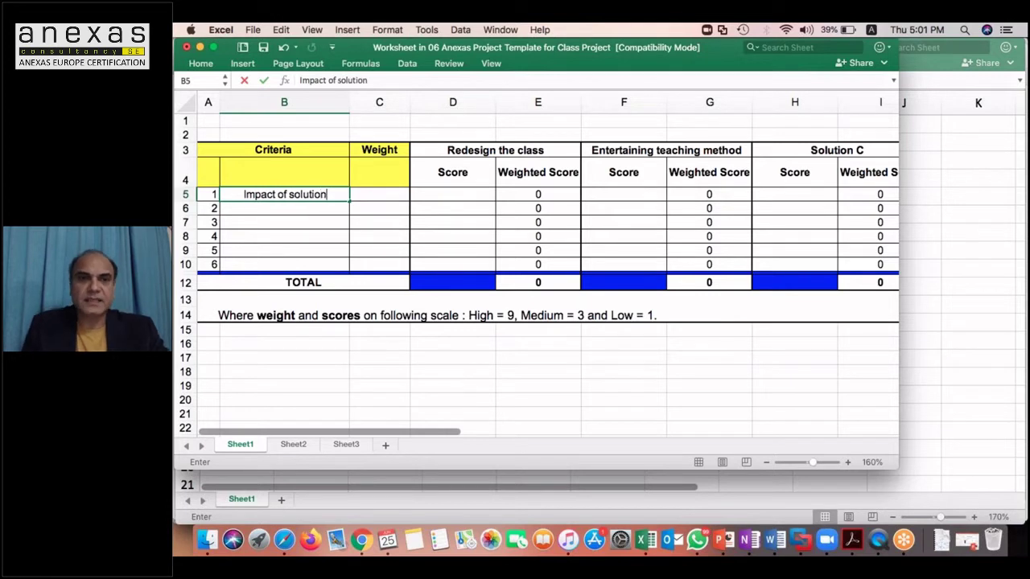
key("Return")
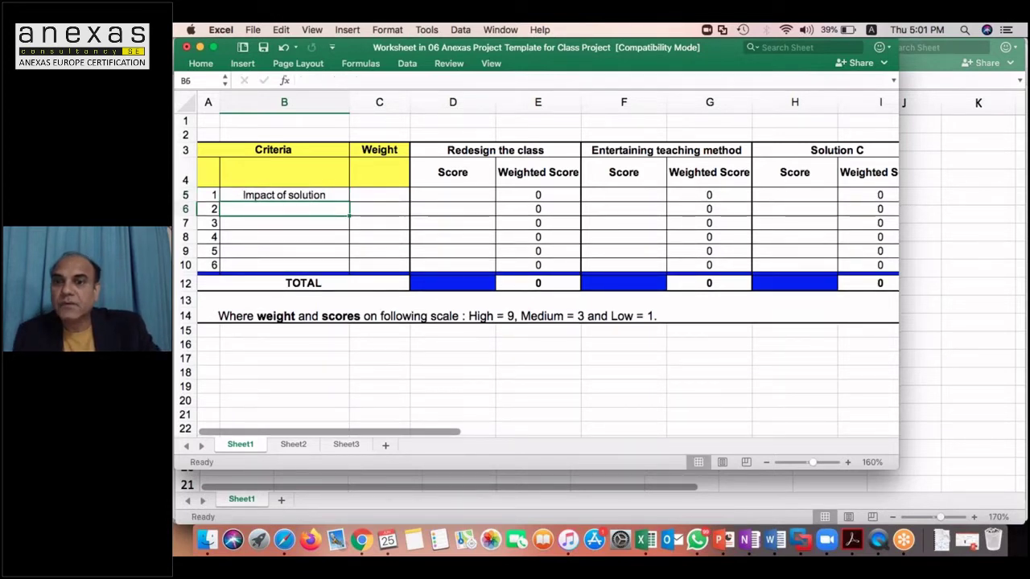
Enter "Practicality" as the second criterion in B6 and "cost" as the third in B7.
type("Prac")
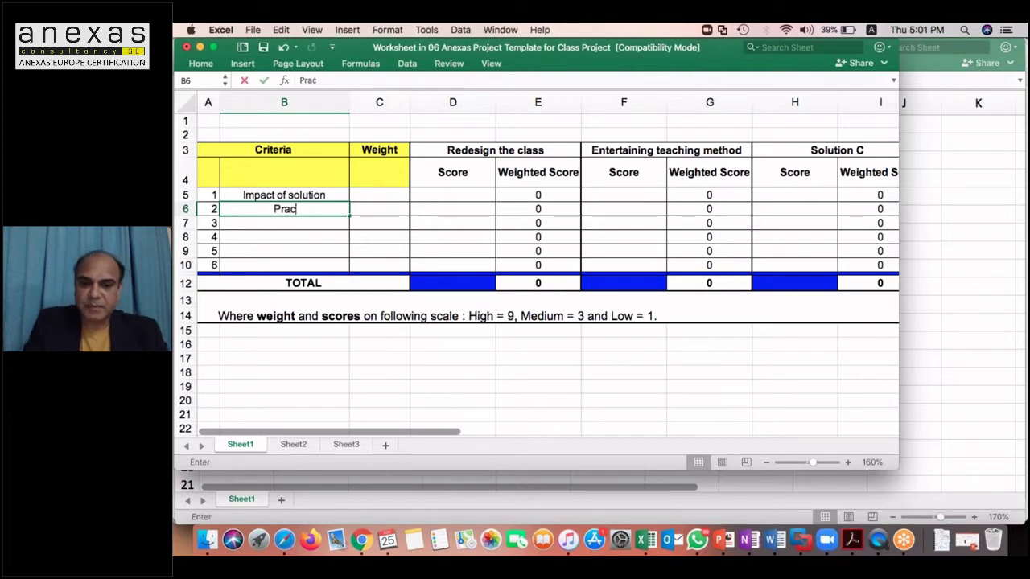
type("ticality")
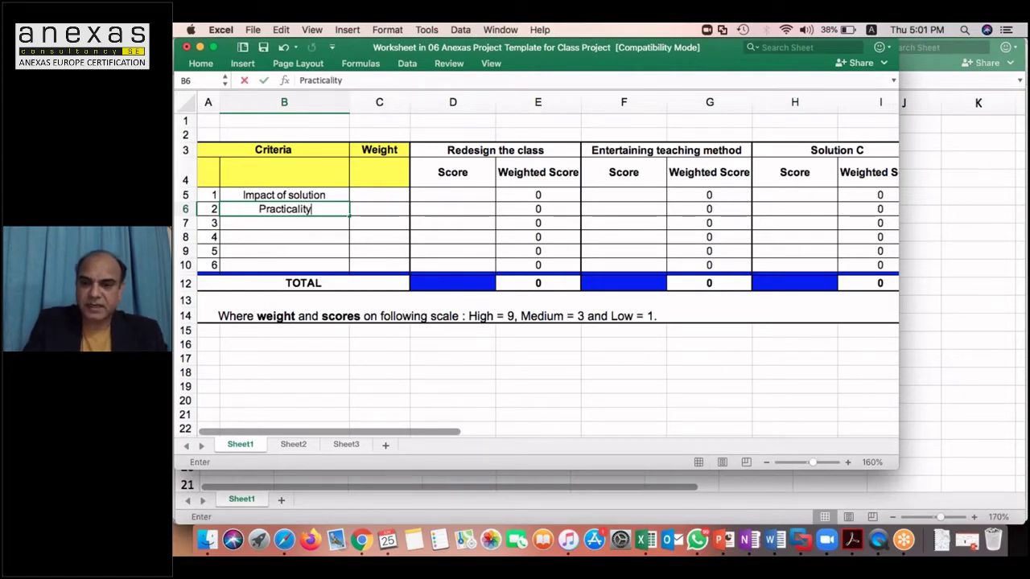
key("Return")
type("cost")
key("Return")
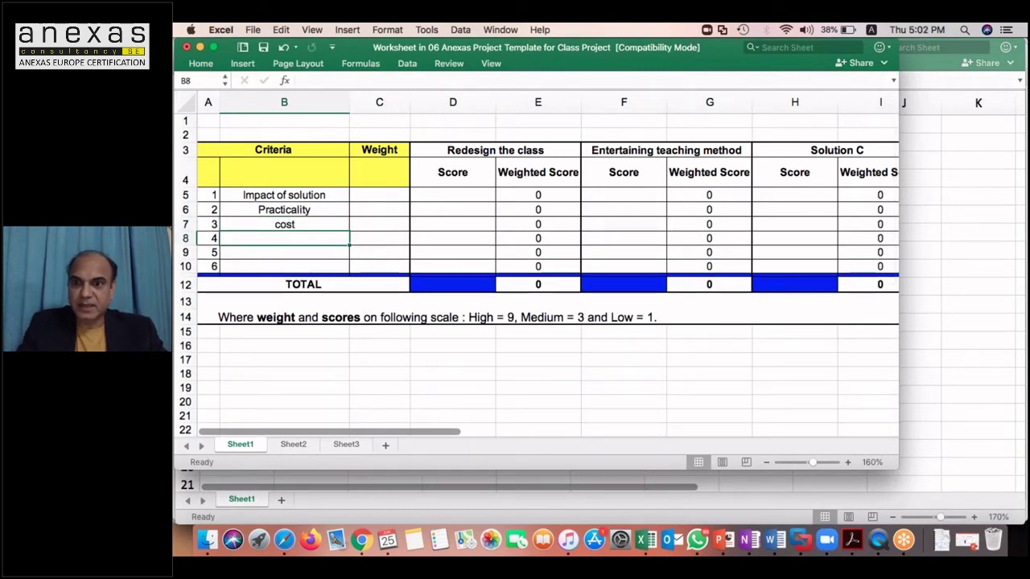
Enter "Implementation time" as the fourth criterion in cell B8.
type("Time")
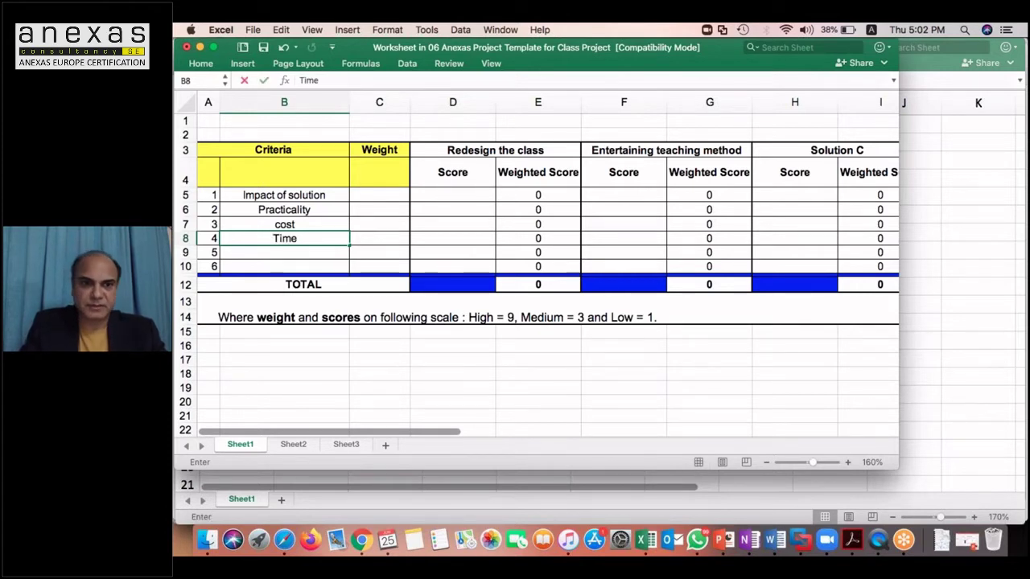
key("BackSpace")
key("BackSpace")
key("BackSpace")
key("BackSpace")
key("BackSpace")
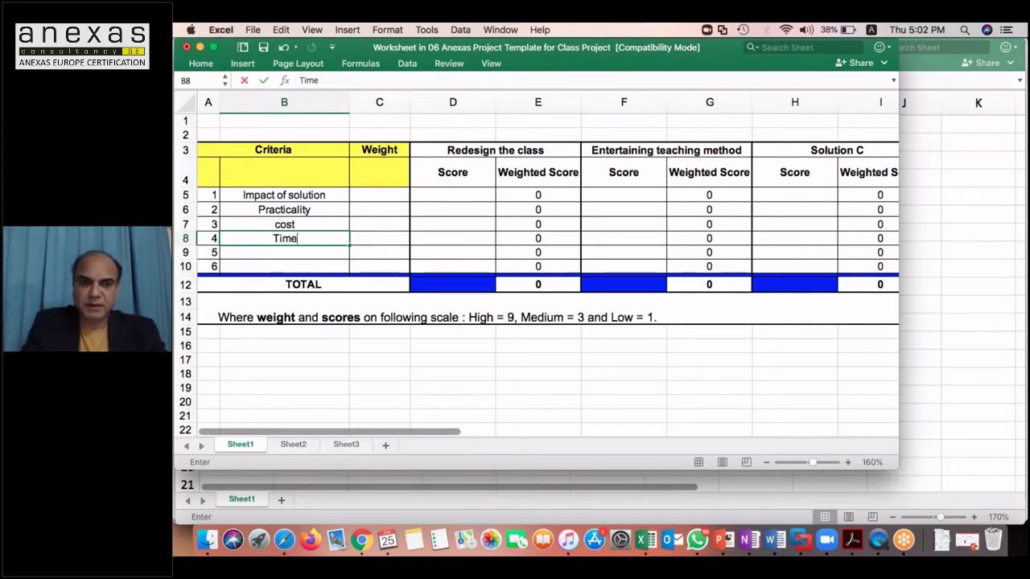
type("Impleme")
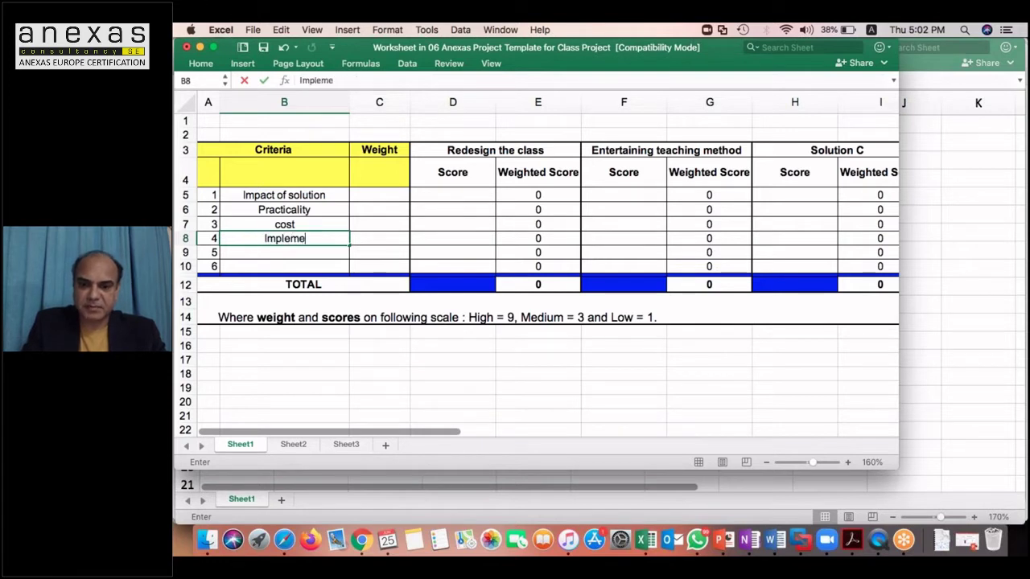
type("ntation time")
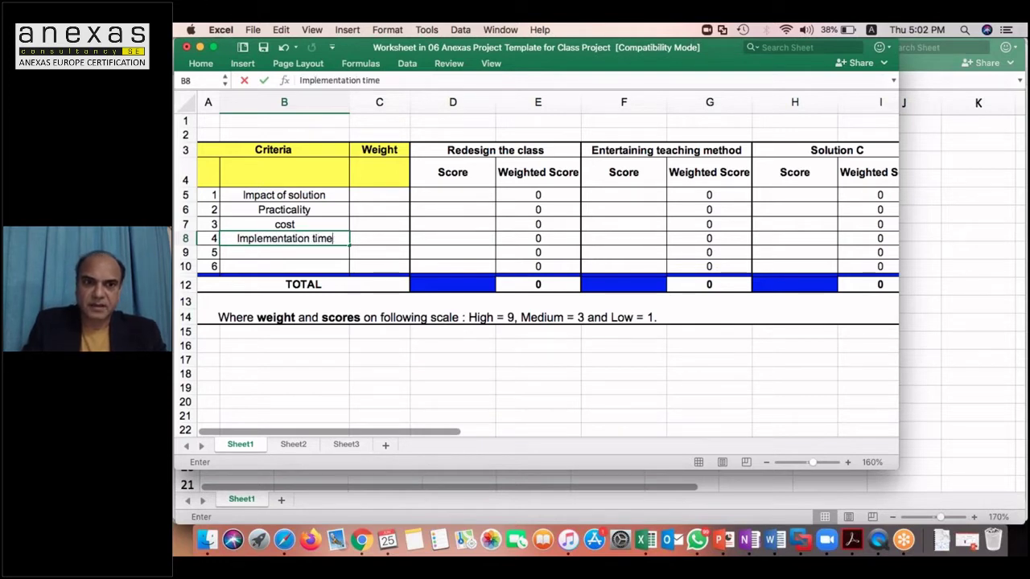
key("Return")
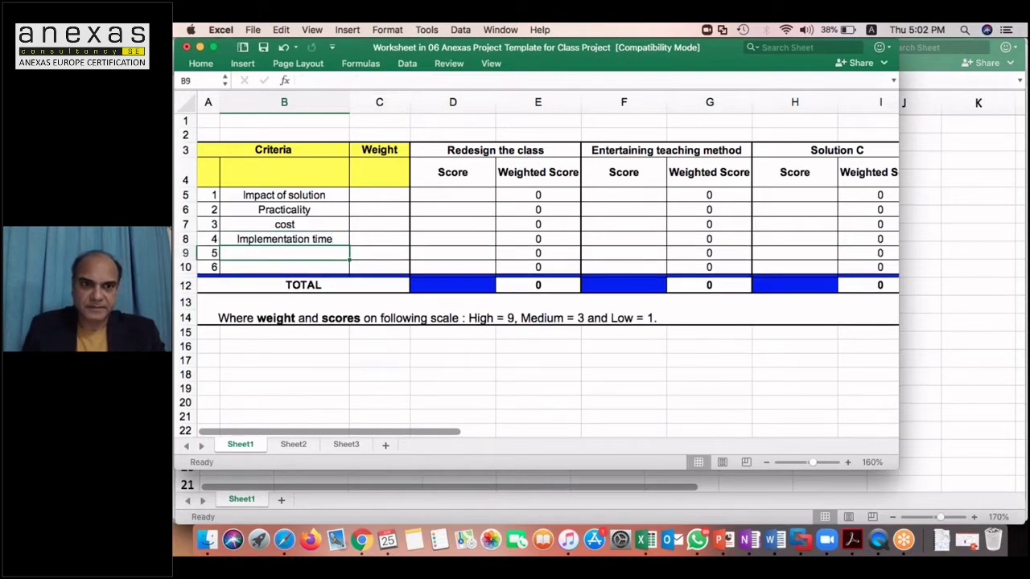
left_click(313, 209)
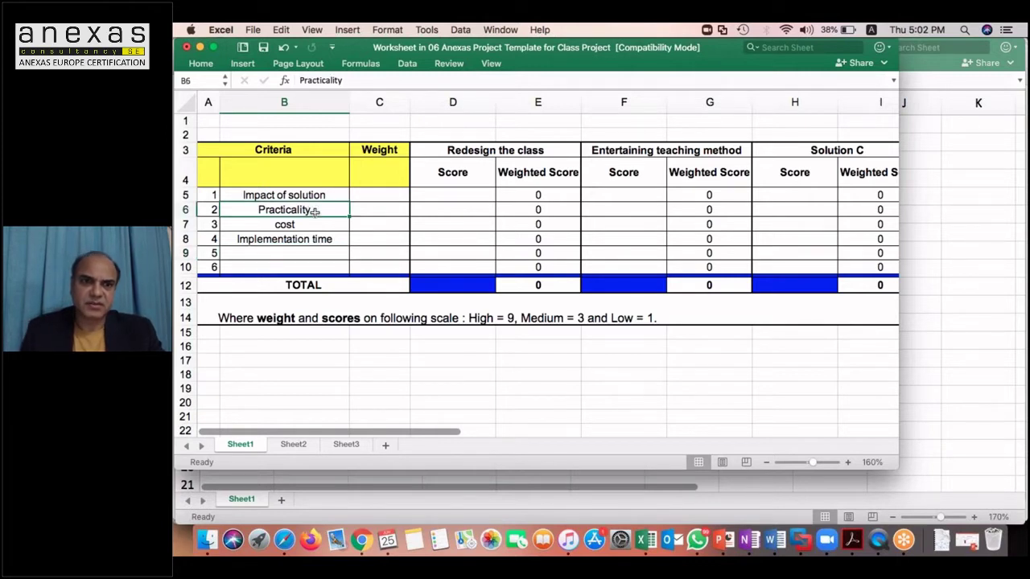
Replace the second criterion in cell B6 with "Feasibility".
double_click(314, 211)
key("BackSpace")
key("BackSpace")
key("BackSpace")
key("BackSpace")
key("BackSpace")
key("BackSpace")
key("BackSpace")
key("BackSpace")
key("BackSpace")
key("BackSpace")
key("BackSpace")
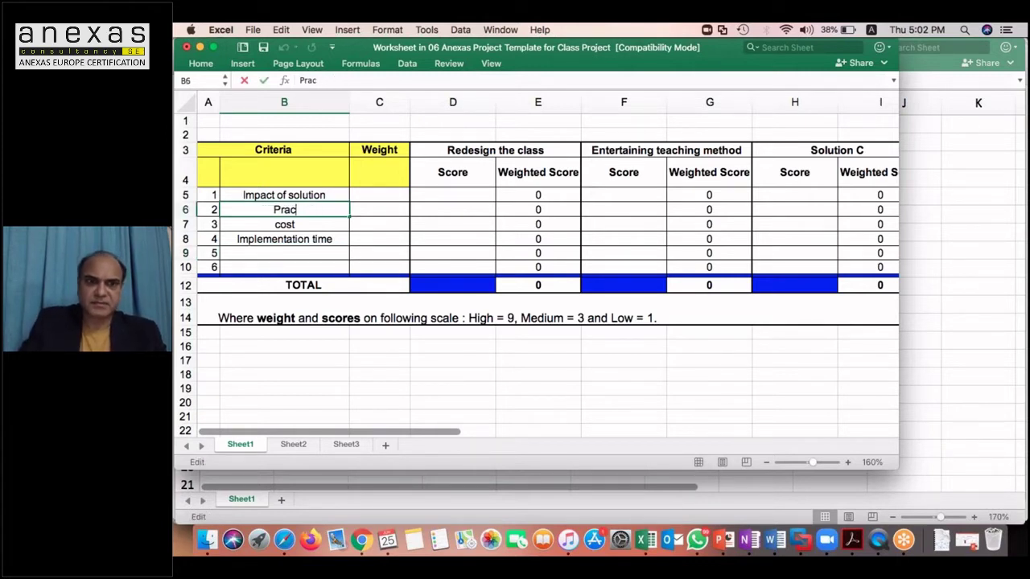
key("BackSpace")
type("Feas")
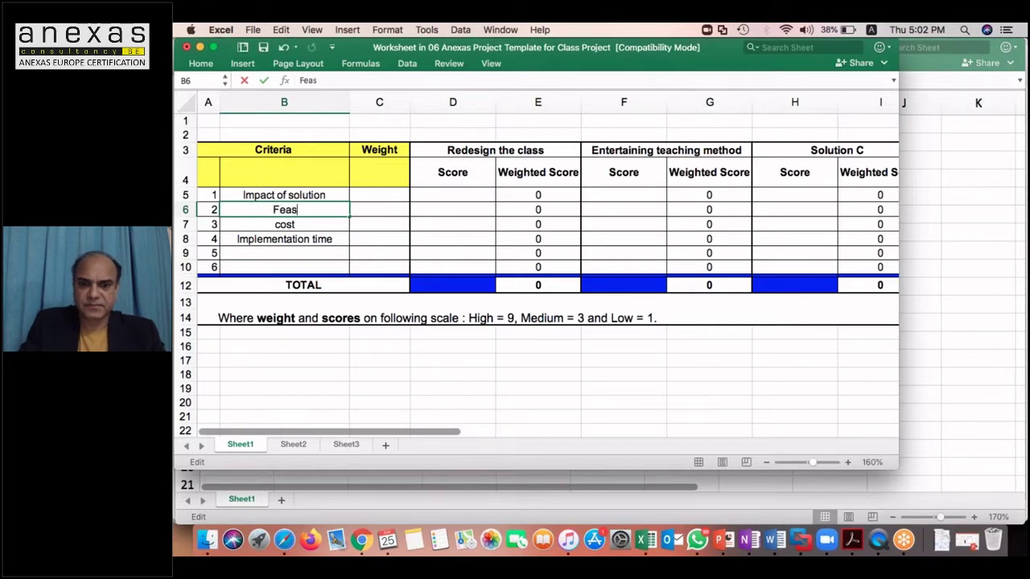
type("ibility")
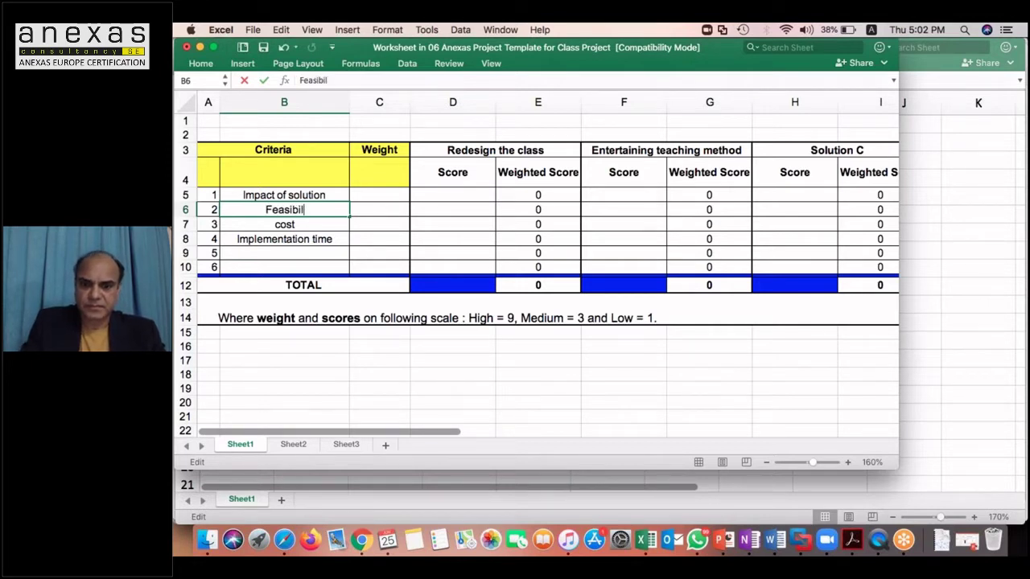
Enter "Ease of implementation" as the fifth criterion in cell B9.
left_click(328, 249)
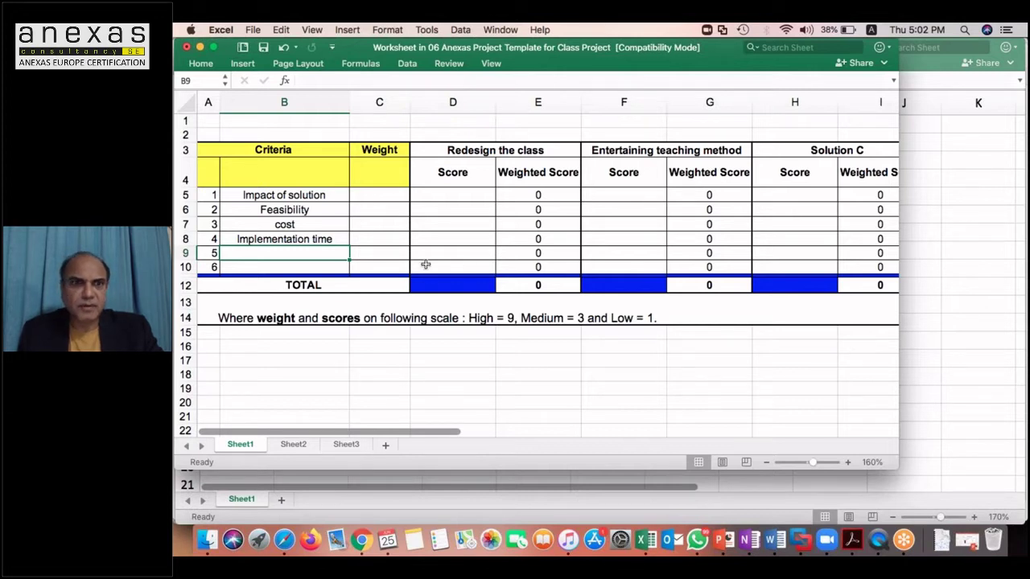
type("Ease of impl")
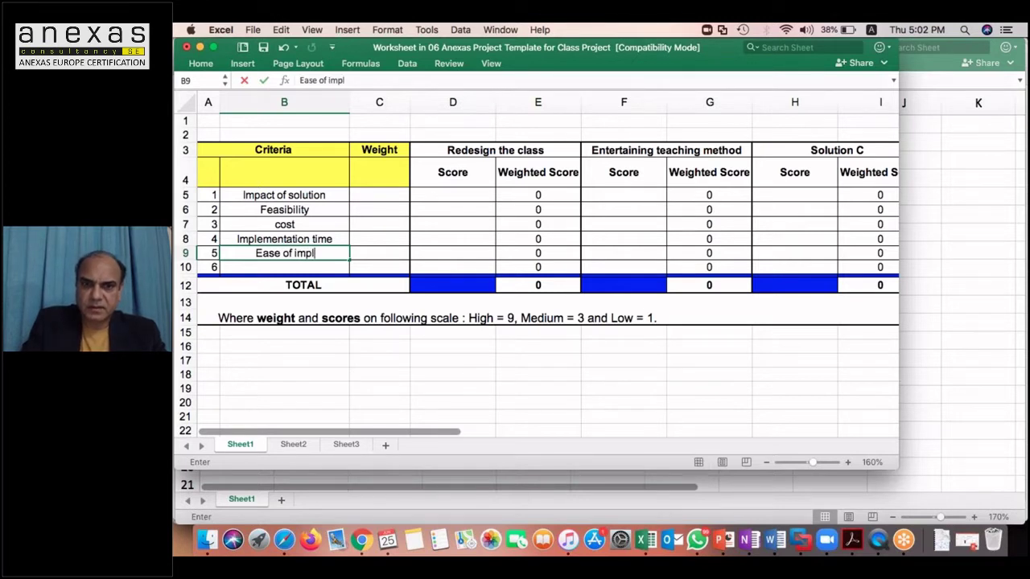
type("em")
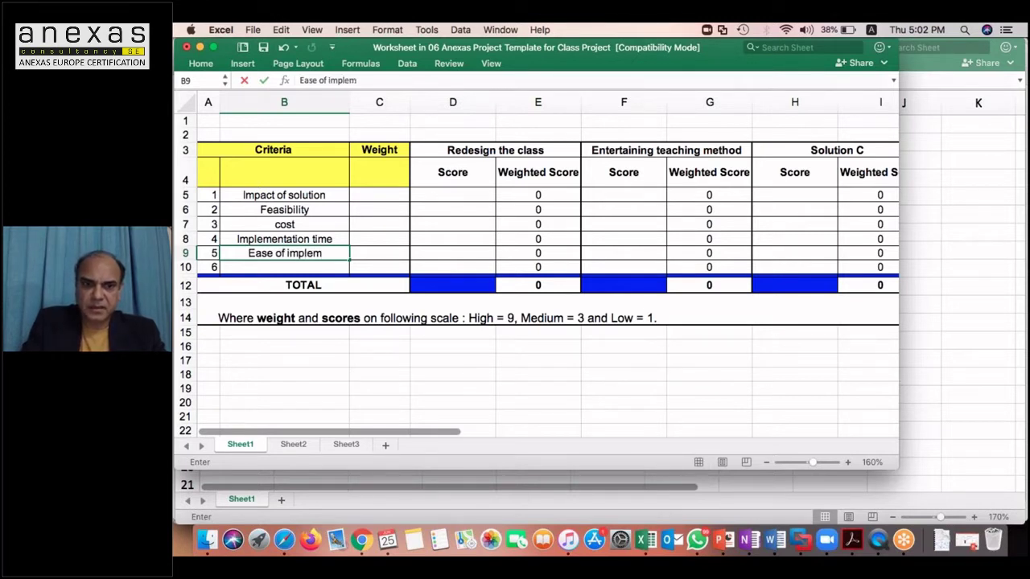
type("entation")
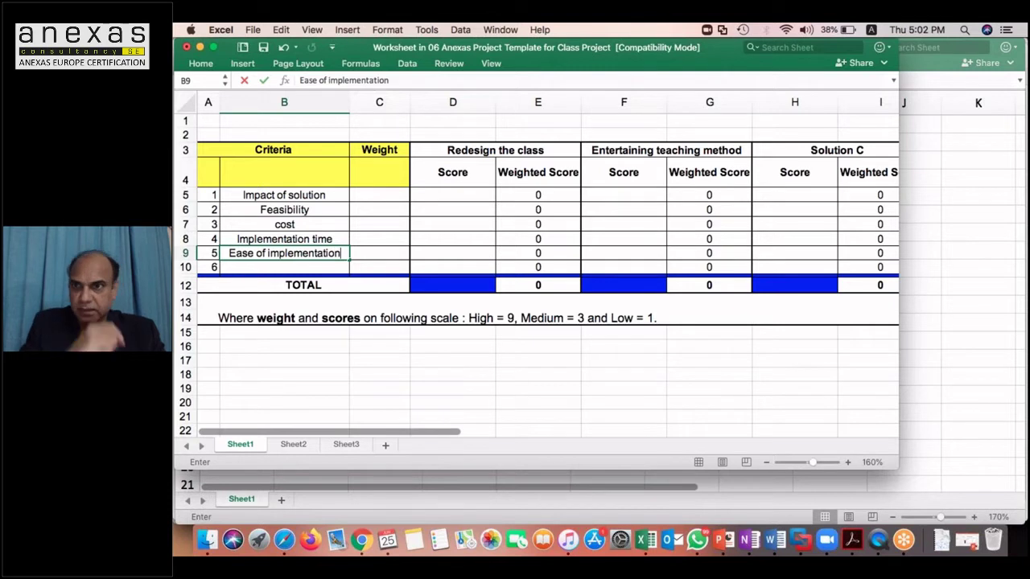
Fill in the criteria weights 9, 3, 3, 9 and 1 in cells C5 to C9.
left_click(387, 195)
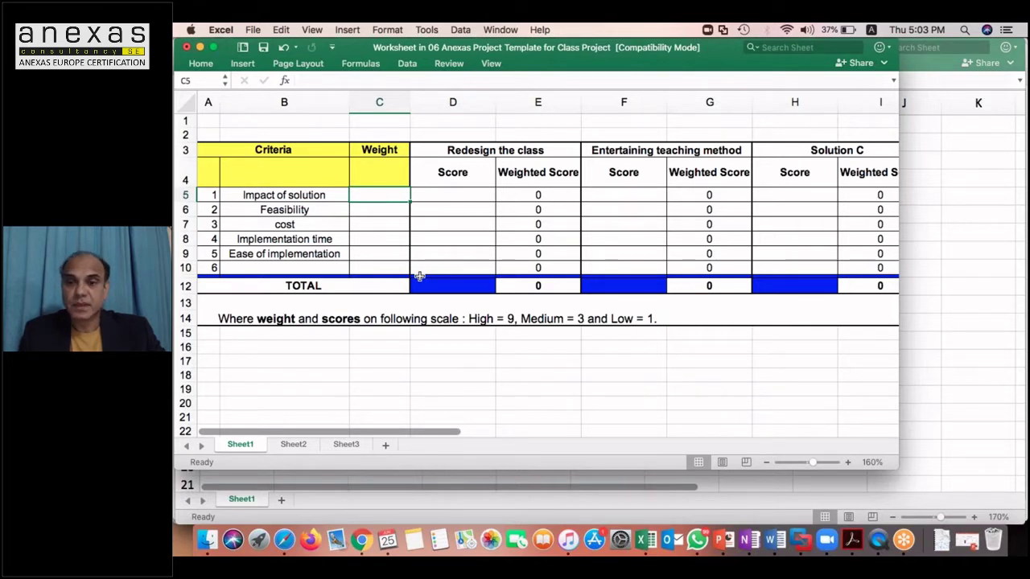
type("9")
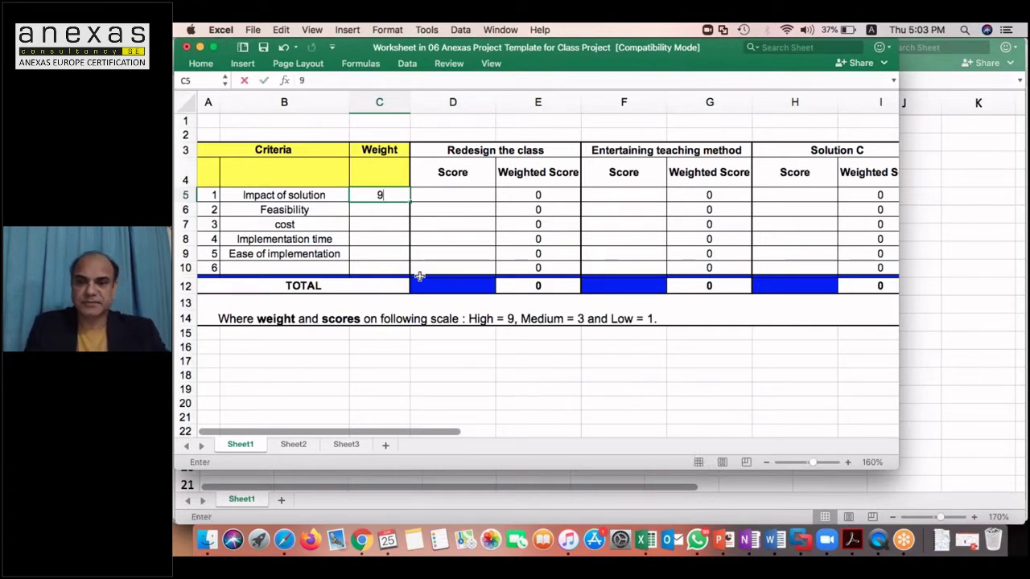
key("Return")
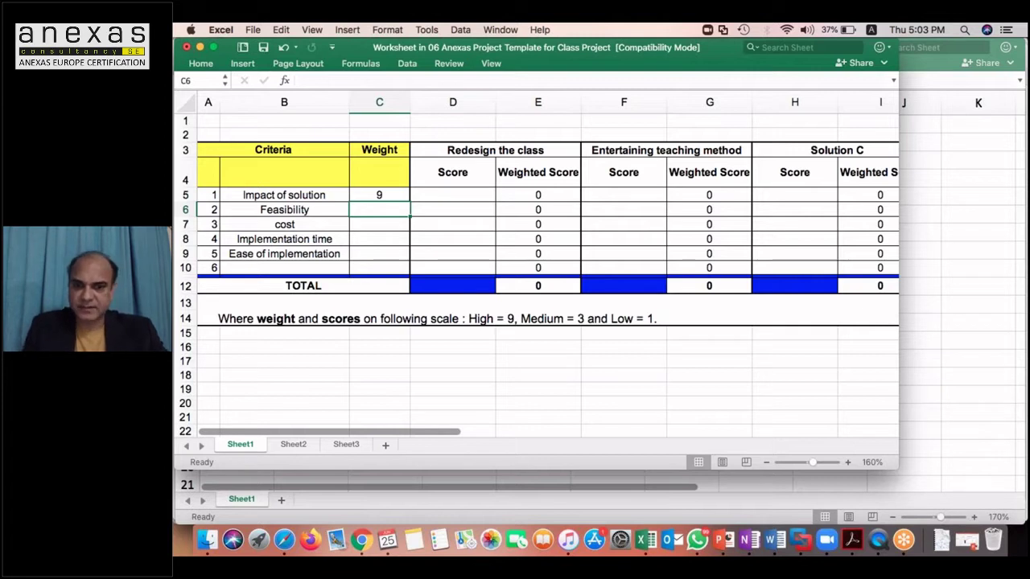
type("3")
key("Return")
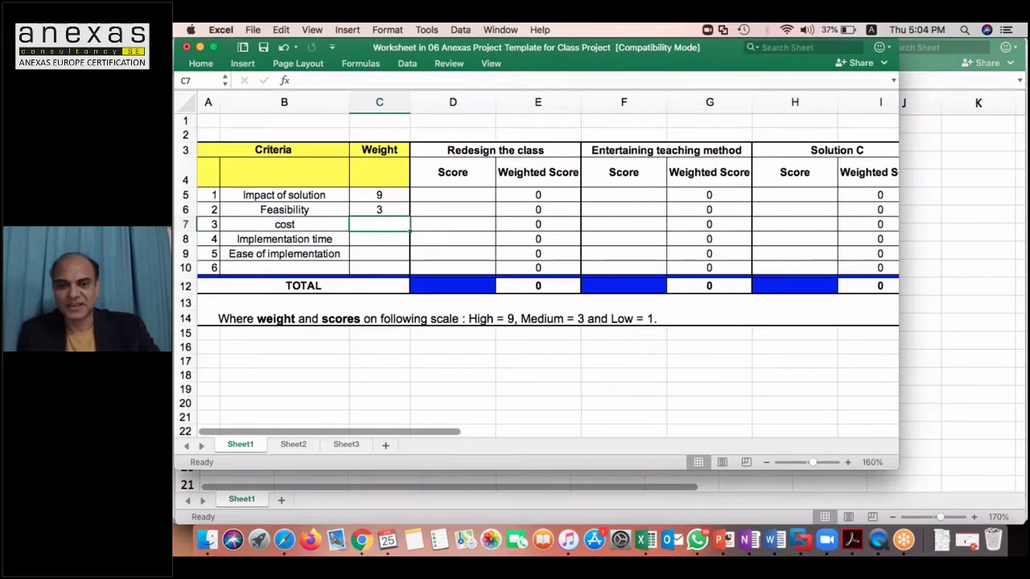
type("3")
key("Return")
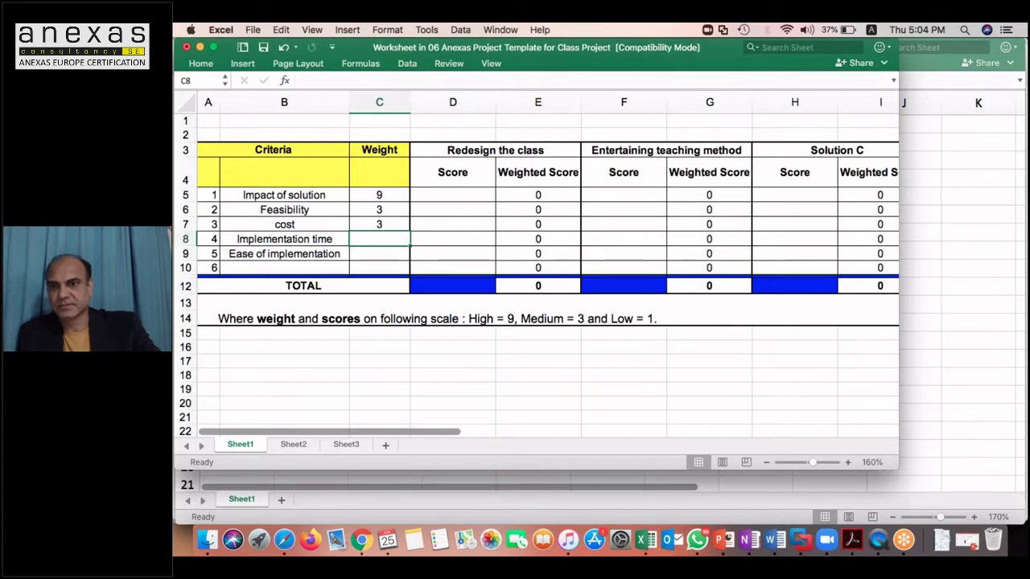
type("9")
key("Return")
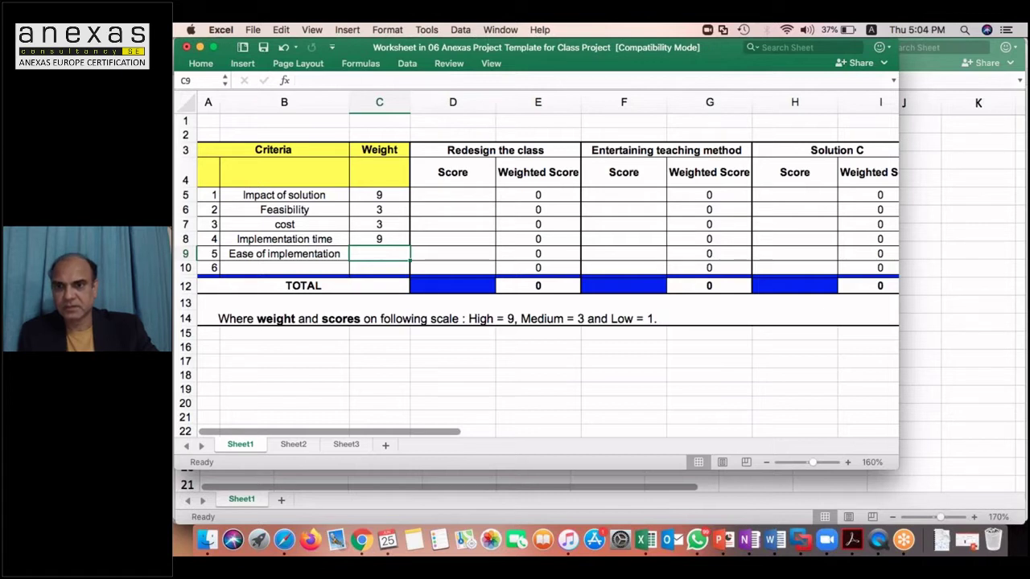
type("1")
key("Return")
Score Impact of solution as 3 for Redesign the class and 9 for Entertaining teaching method.
key("Up")
key("Up")
key("Up")
key("Up")
key("Up")
key("Right")
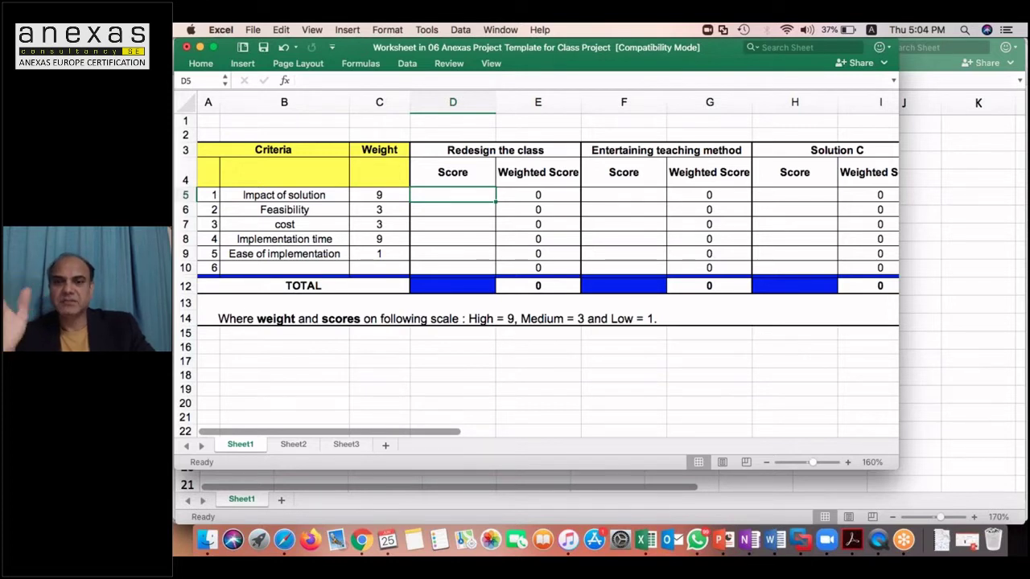
type("3")
key("Tab")
key("Tab")
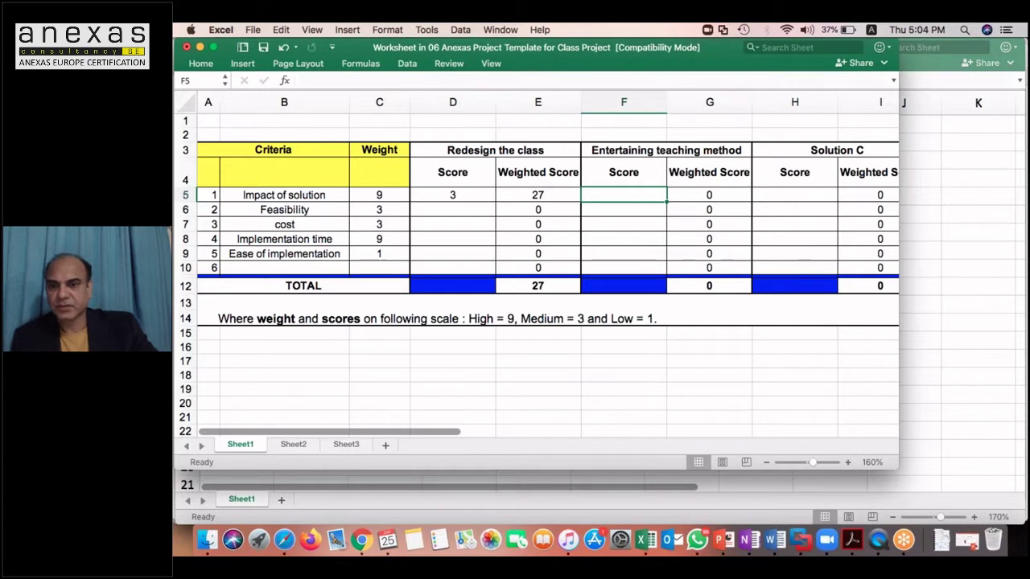
type("9")
key("Return")
Score Feasibility as 3 for Redesign the class and 9 for Entertaining teaching method.
left_click(452, 210)
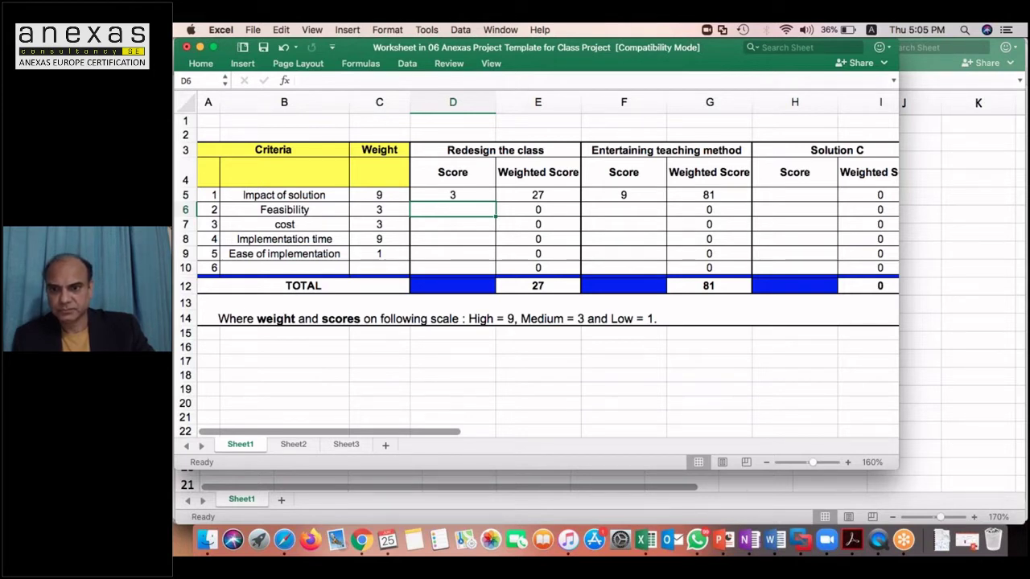
type("3")
key("Tab")
key("Tab")
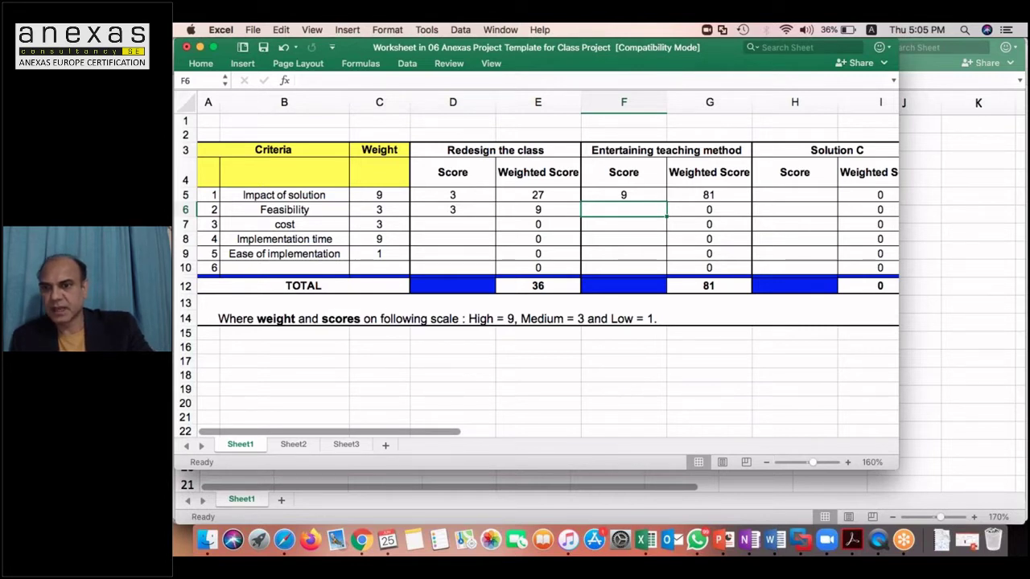
type("9")
key("Return")
Score cost as 1 for Redesign the class and 9 for Entertaining teaching method.
key("Left")
key("Left")
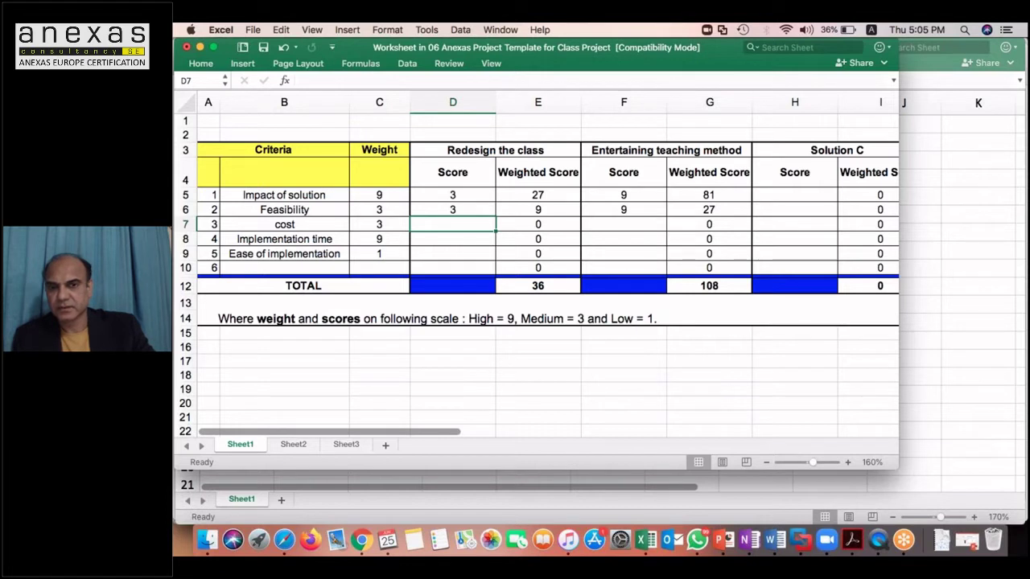
type("1")
key("Tab")
key("Tab")
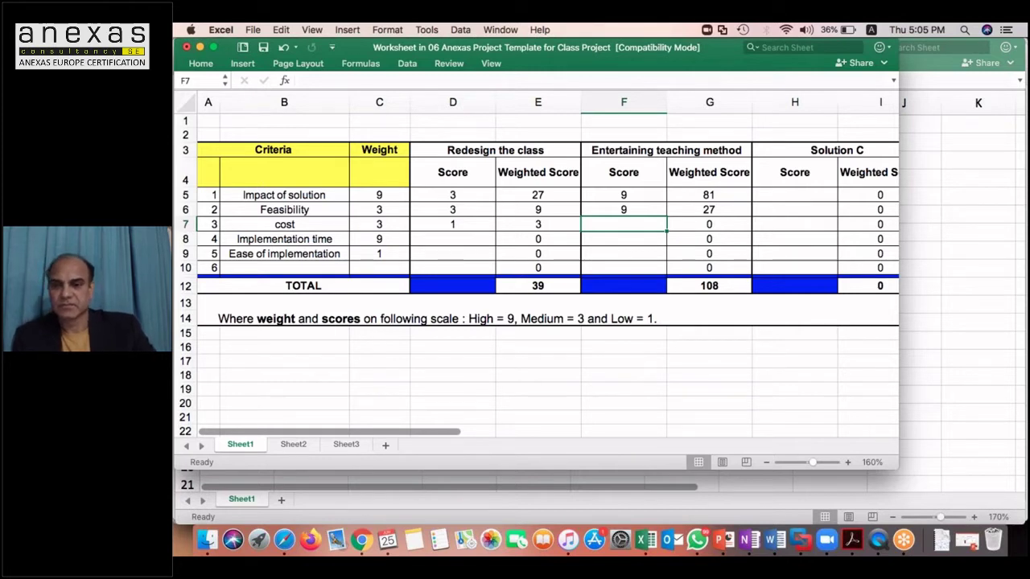
type("9")
key("Return")
Score Implementation time as 1 for Redesign the class and 3 for Entertaining teaching method.
key("Left")
key("Left")
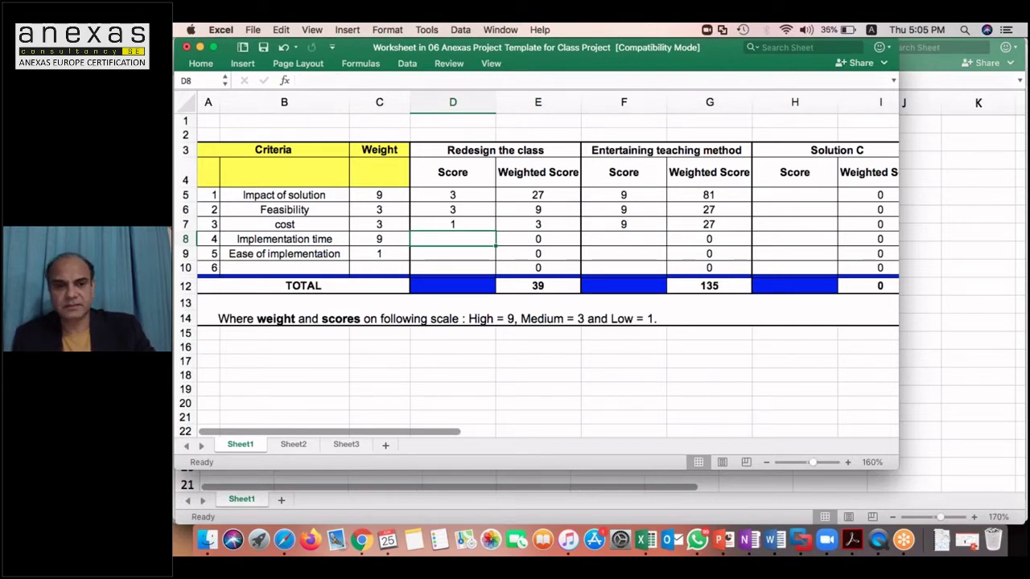
type("1")
key("Tab")
key("Tab")
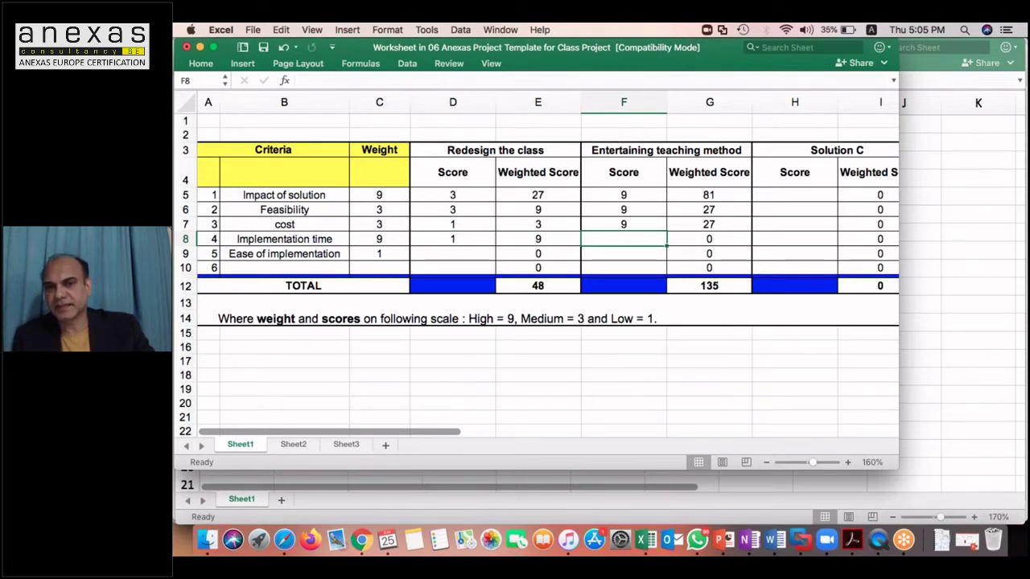
type("3")
key("Return")
key("Left")
key("Left")
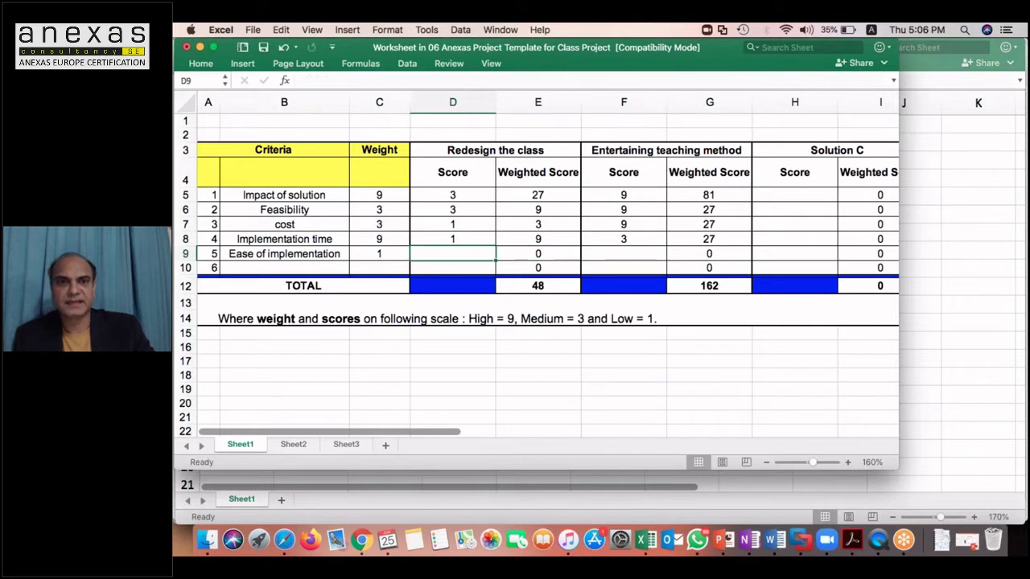
key("Right")
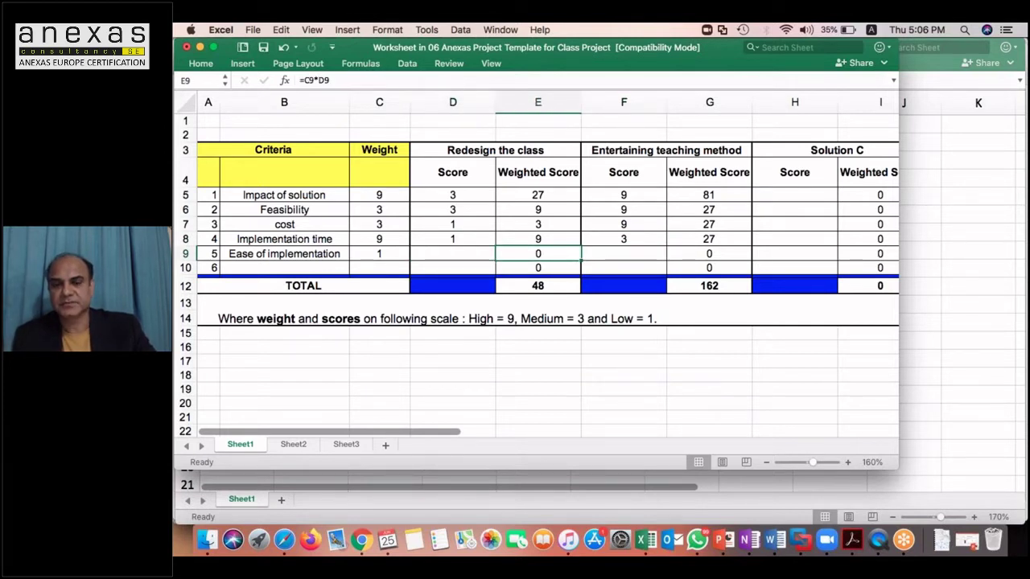
type("9")
key("Right")
key("Right")
Enter 9 in D9 as the Ease of implementation score for Redesign the class.
left_click(452, 253)
type("9")
key("Right")
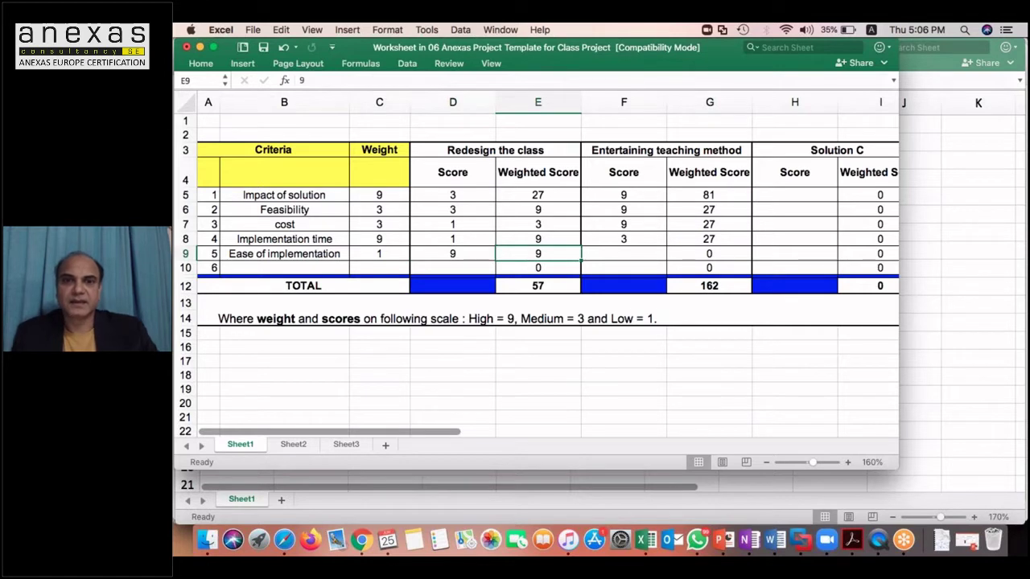
Restore the weighted score formula in cell E9 by copying it from E8.
left_click(531, 237)
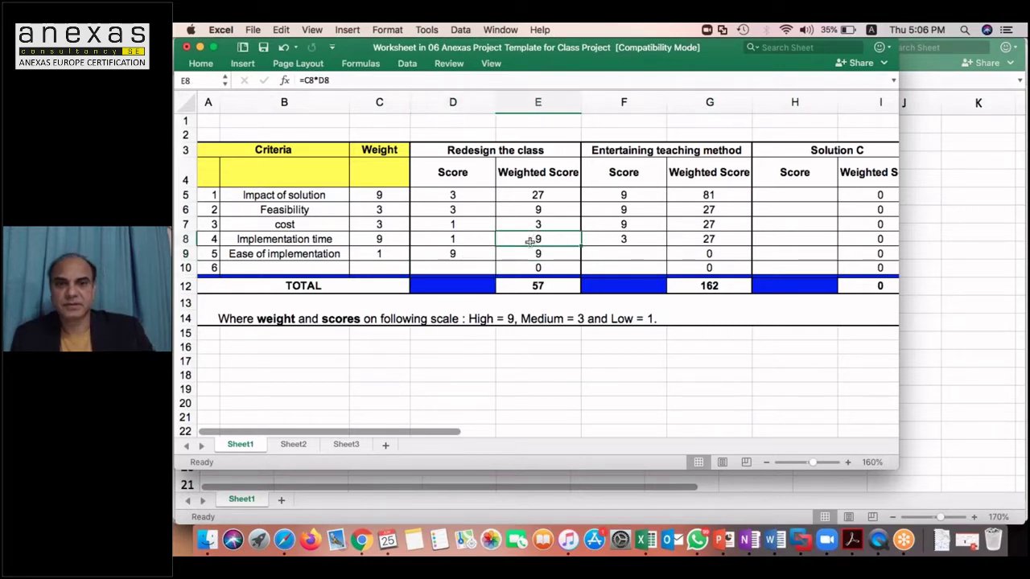
key("super+c")
left_click(526, 249)
key("super+v")
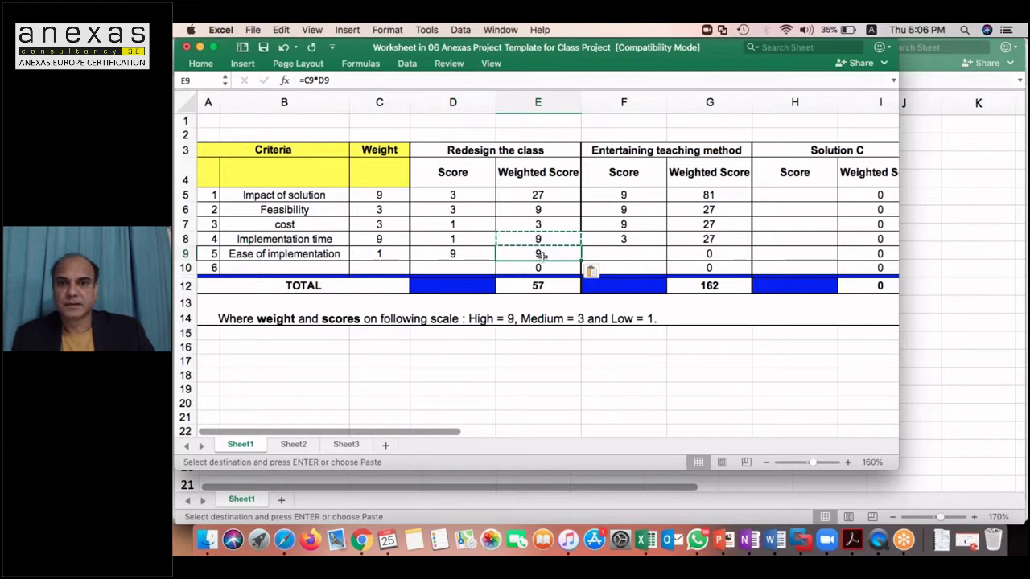
Enter 3 in F9 as the Ease of implementation score for Entertaining teaching method.
left_click(612, 252)
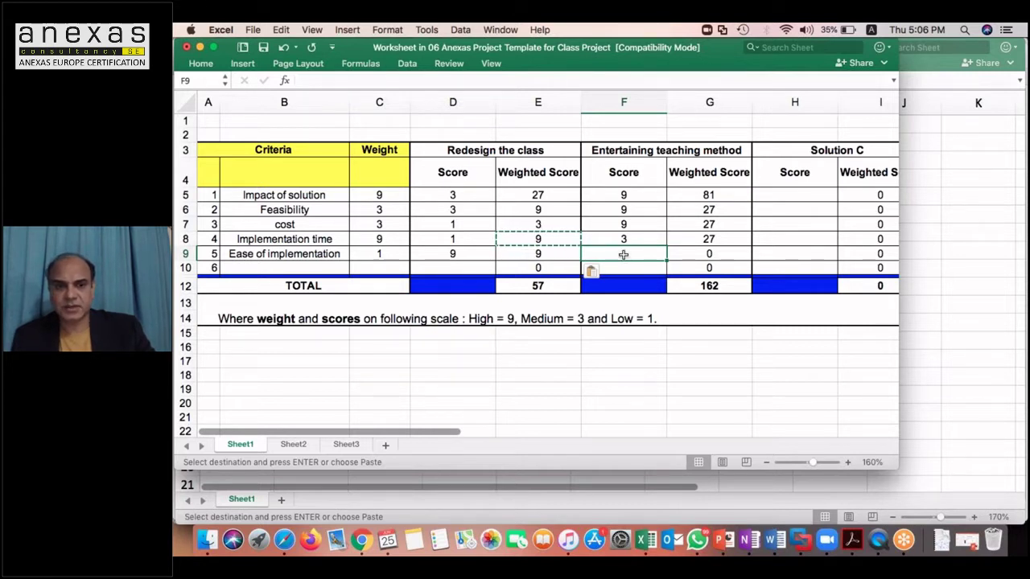
type("3")
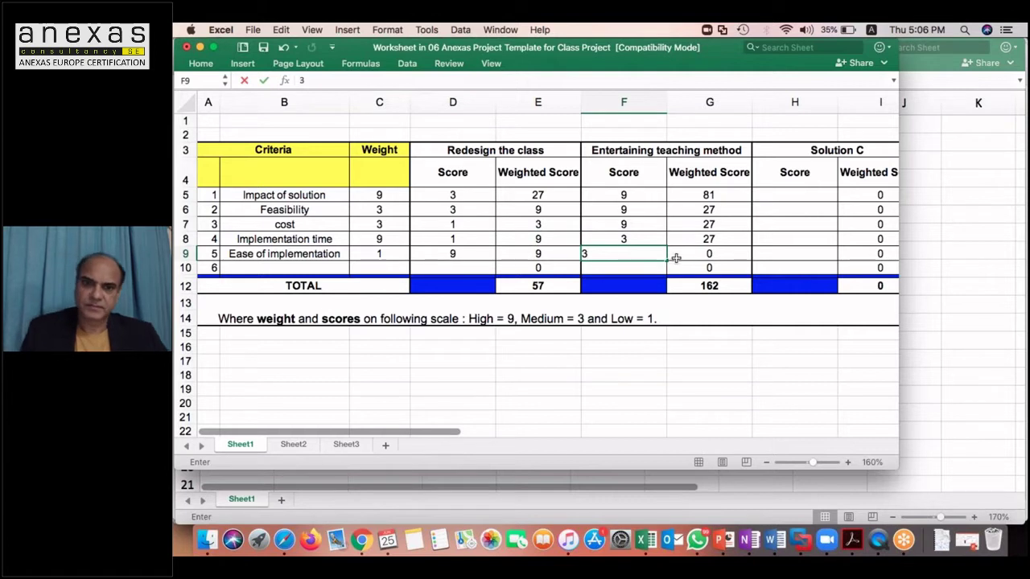
key("Return")
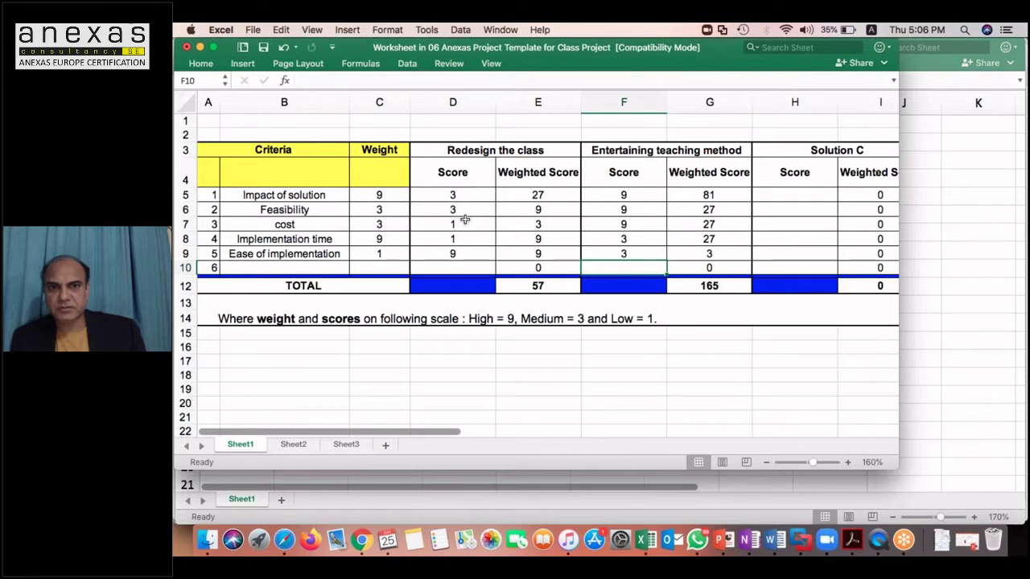
Check the weighted total in G12 and the solution heading it belongs to in F3.
left_click(705, 285)
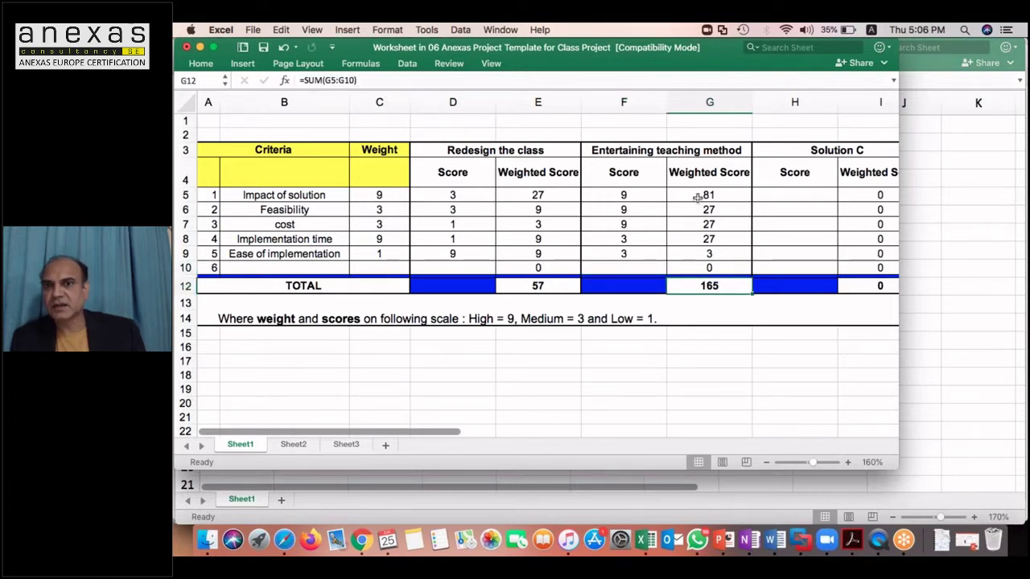
left_click(617, 149)
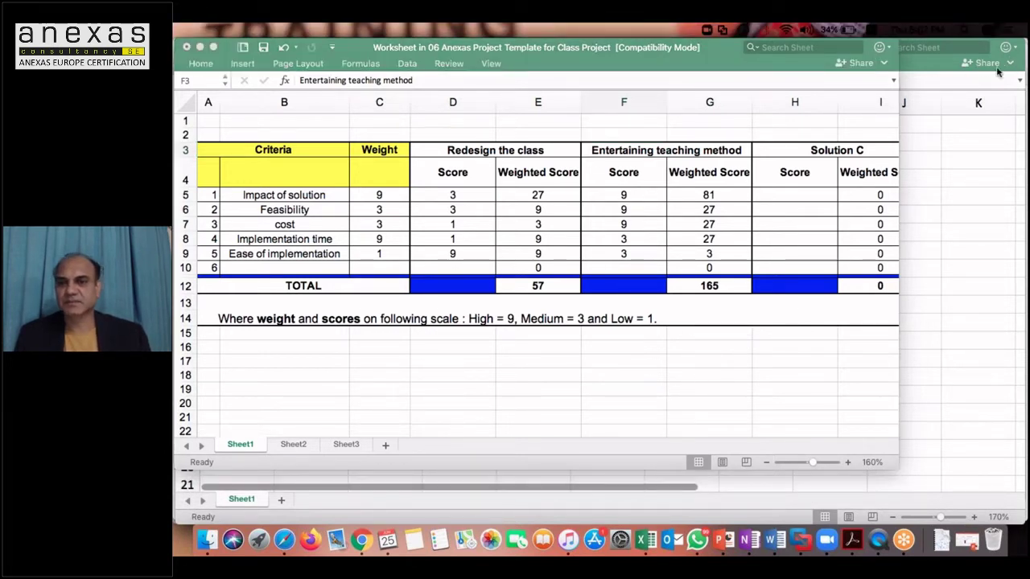
left_click(891, 446)
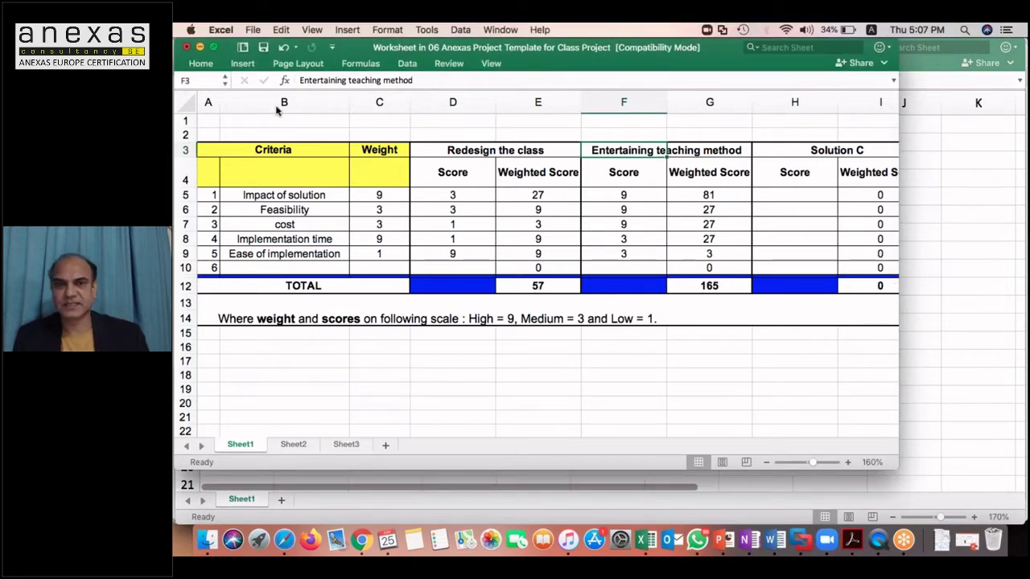
Switch to the project template in PowerPoint and start the slide show from the Pugh Matrix slide.
key("super+grave")
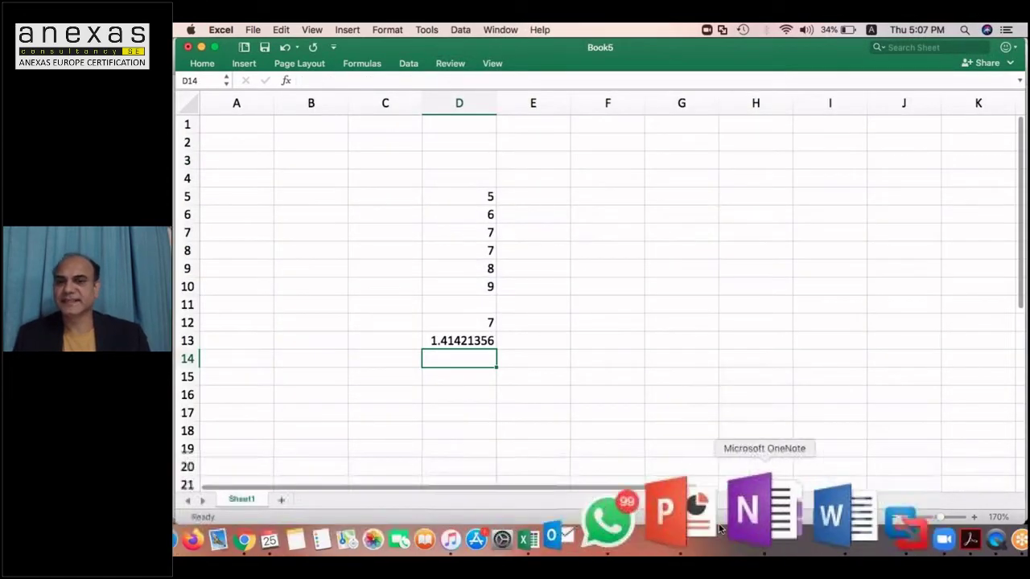
left_click(718, 522)
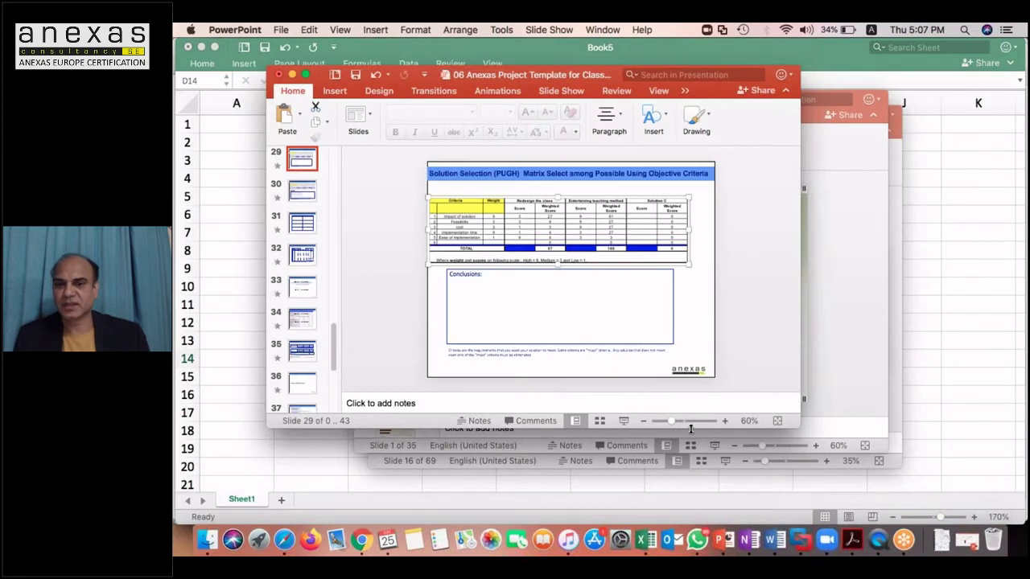
left_click(997, 62)
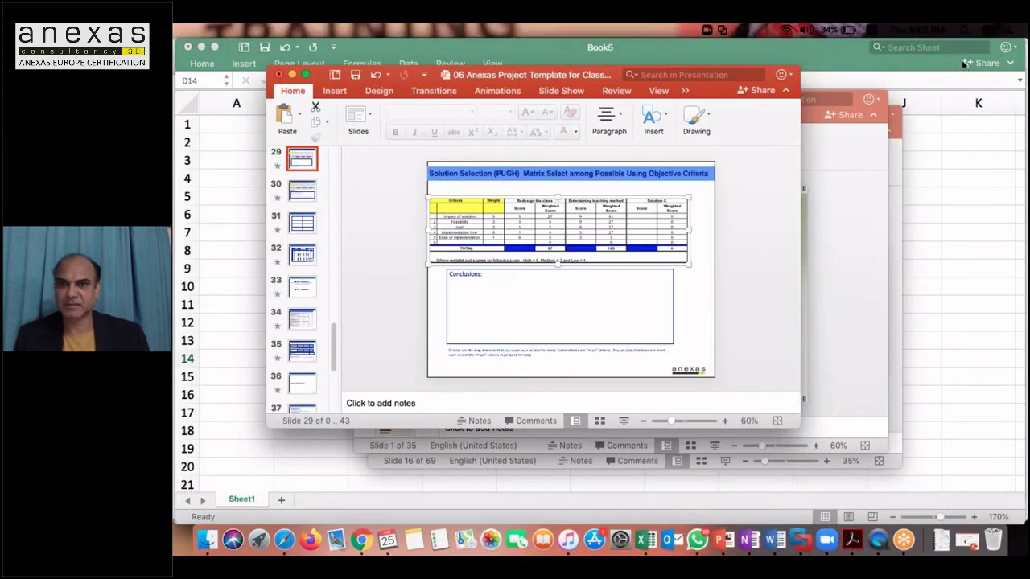
left_click(624, 422)
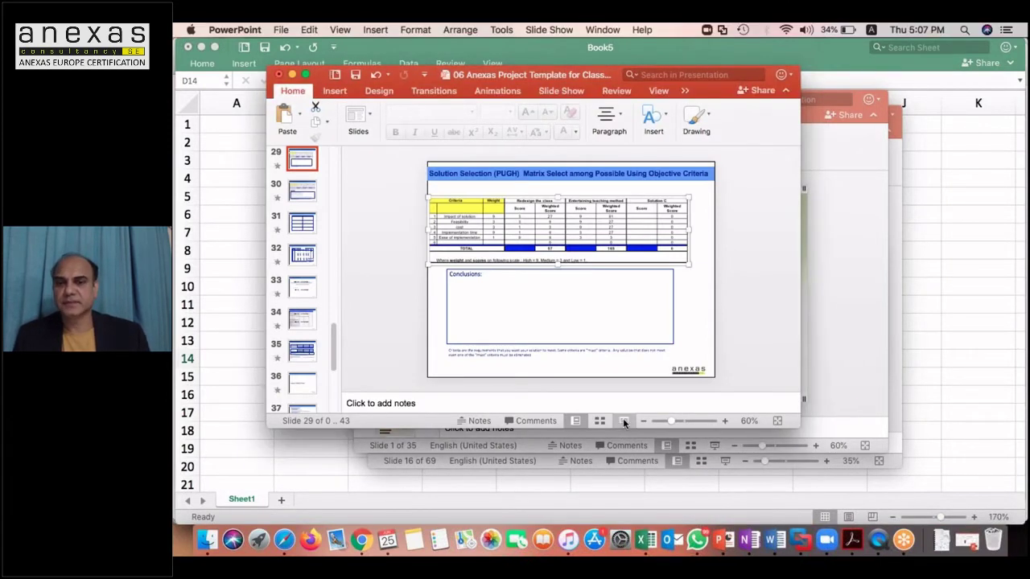
left_click(624, 421)
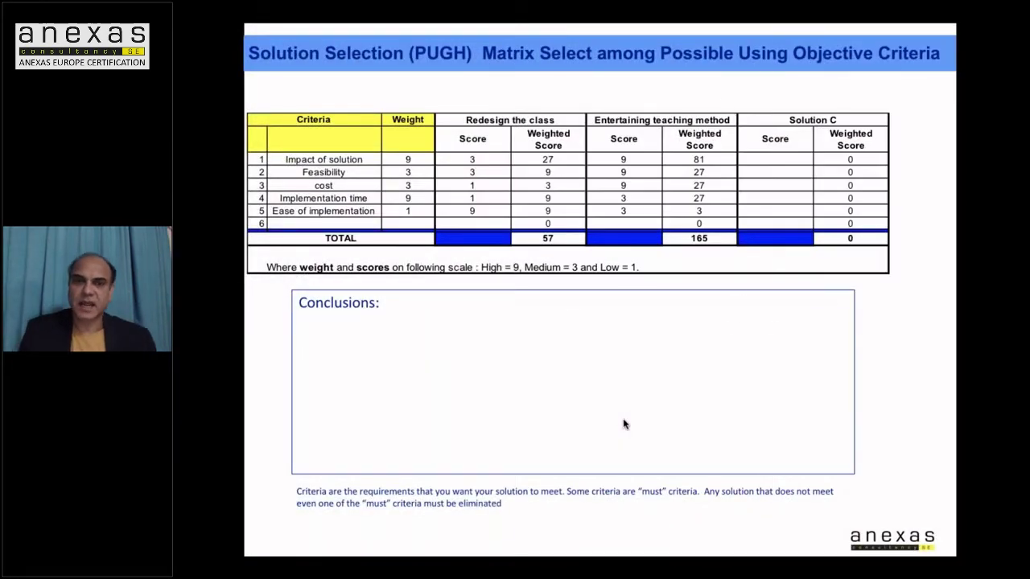
Review the preceding Improvement Context Analysis slides and return to the Solution Selection (PUGH) Matrix slide.
key("Left")
key("Left")
key("Right")
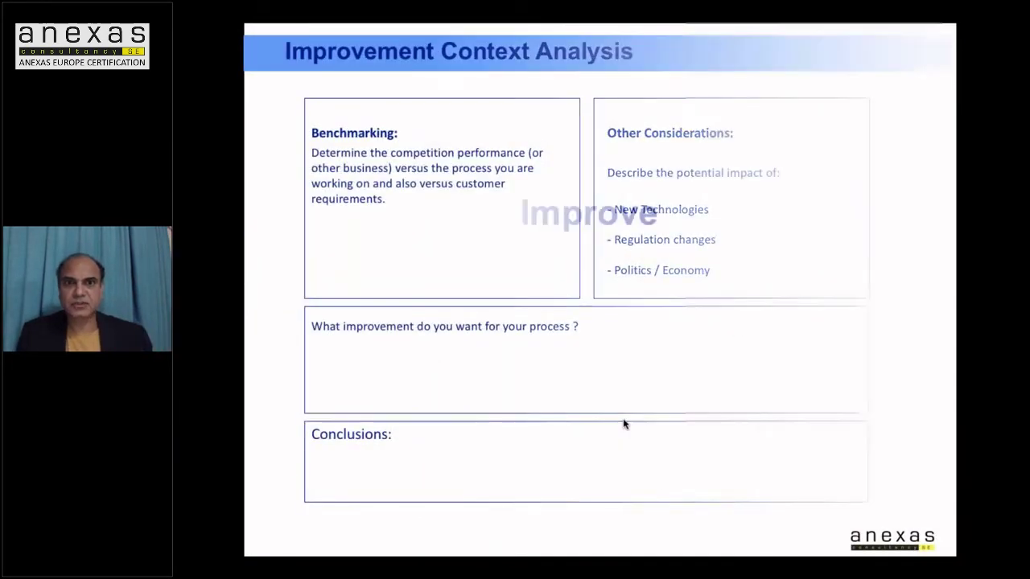
key("Left")
key("Right")
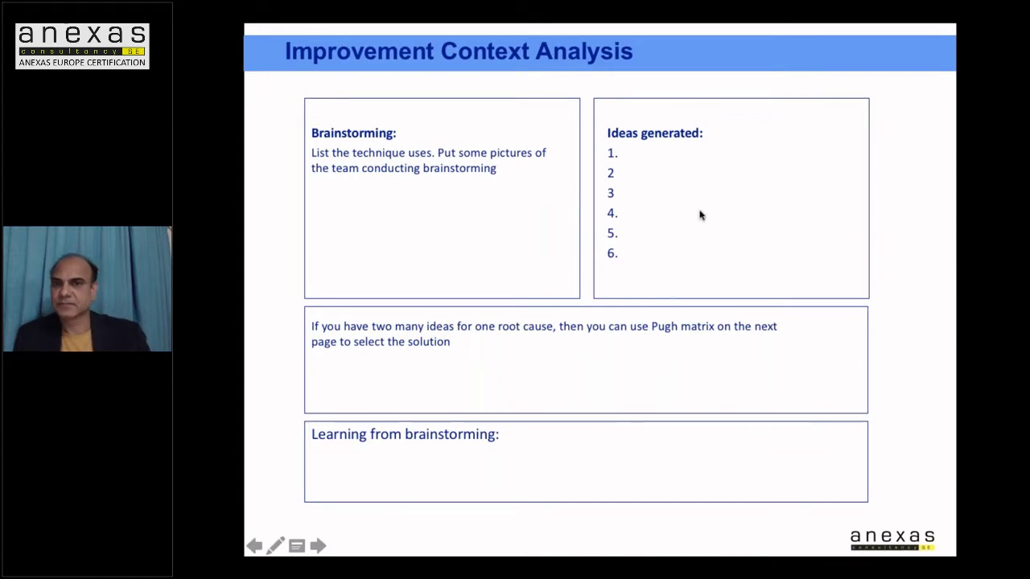
left_click(674, 324)
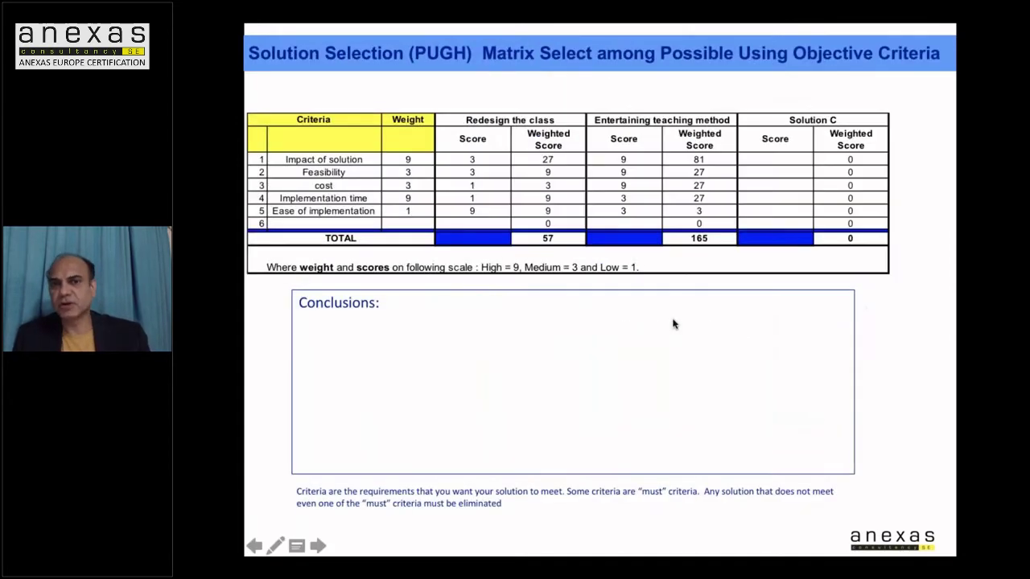